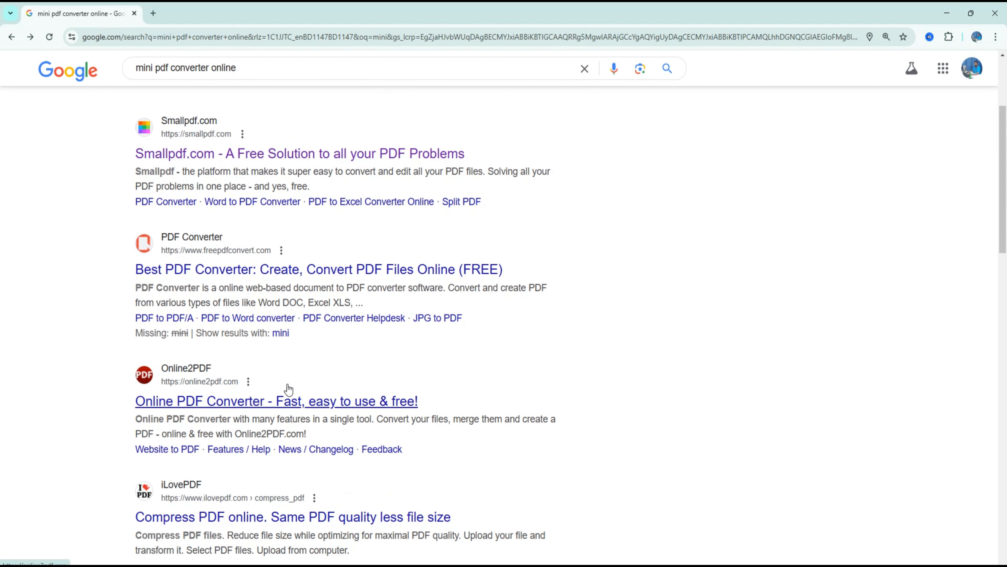
Open Smallpdf's PDF Converter from the search results and upload the CARGO PANTS SIZE SPECS PDF from the Desktop's cargo pant folder.
scroll(288, 390, "up", 5)
left_click(202, 195)
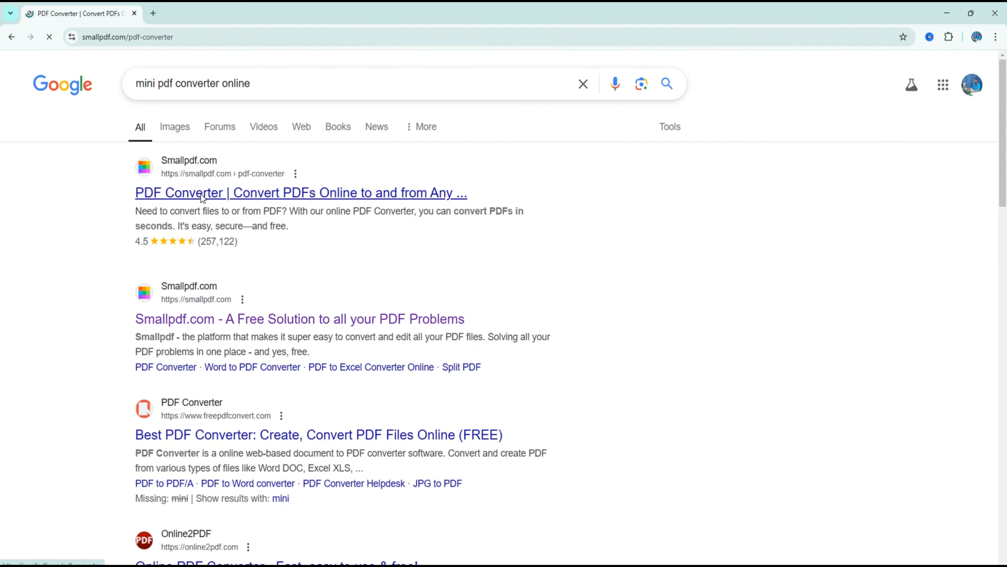
left_click(483, 243)
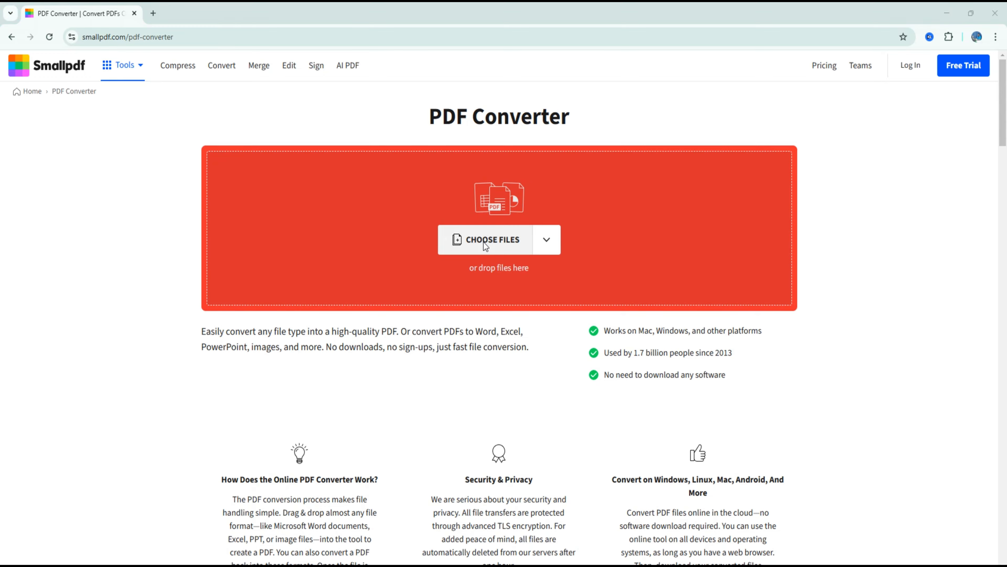
left_click(49, 149)
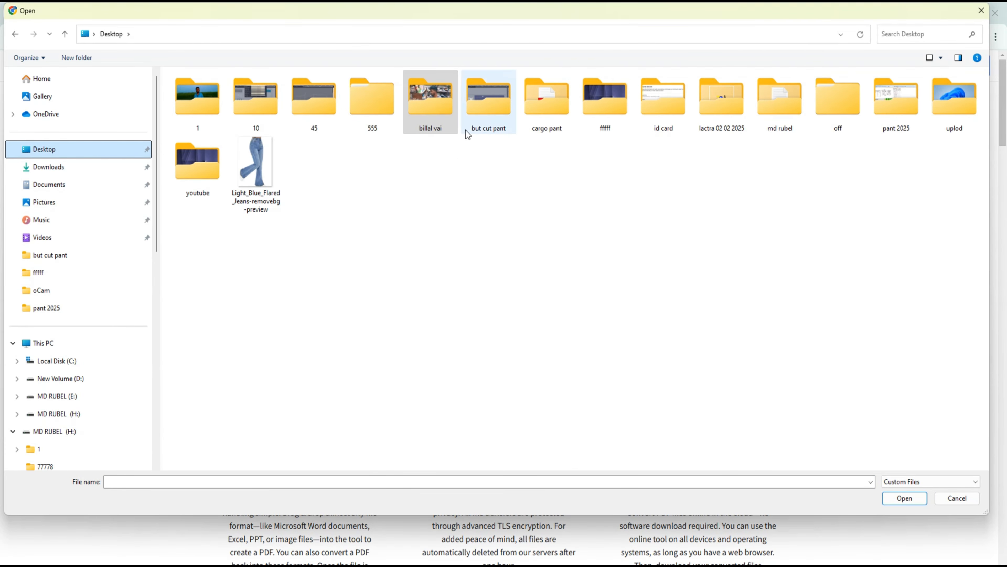
double_click(551, 107)
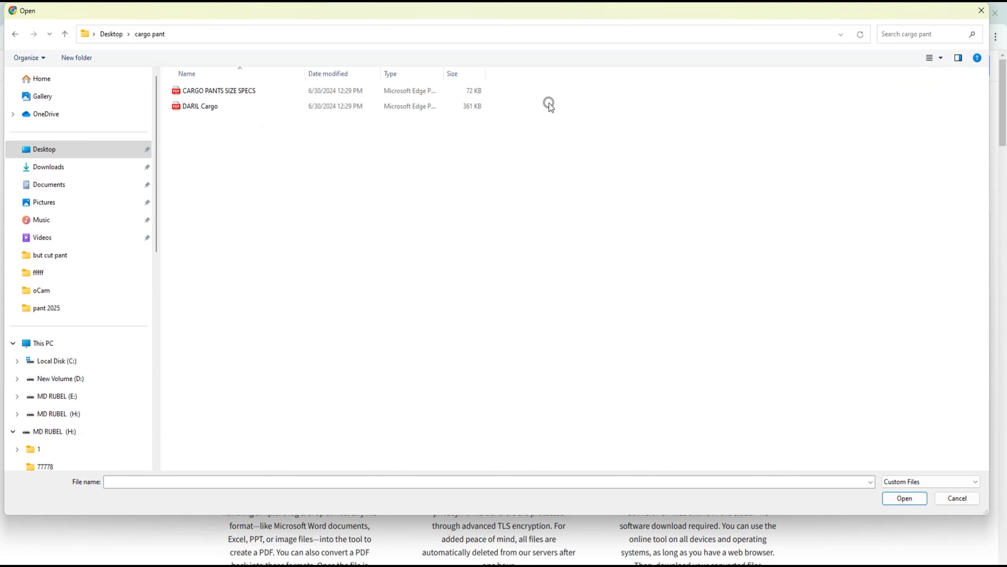
left_click(220, 91)
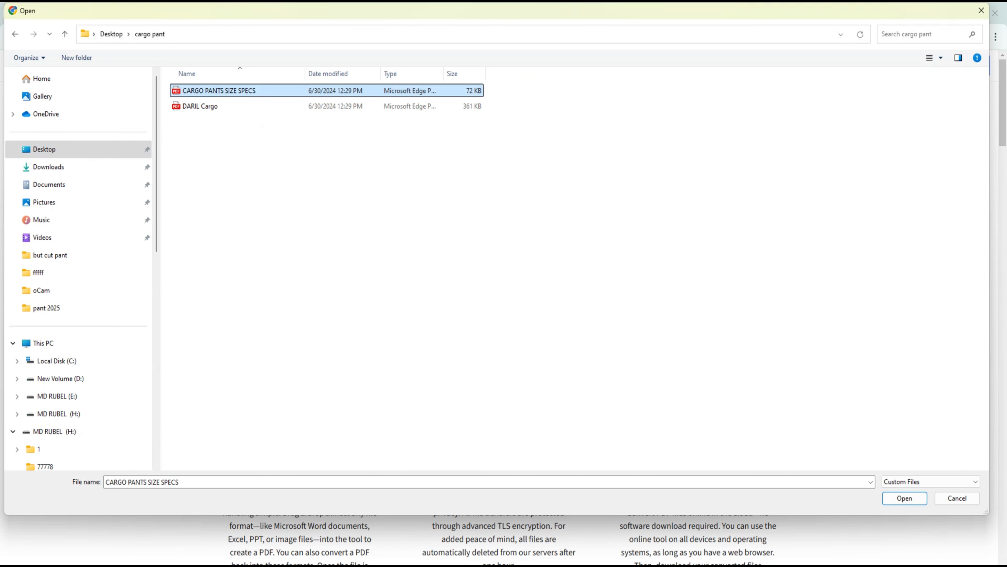
left_click(905, 499)
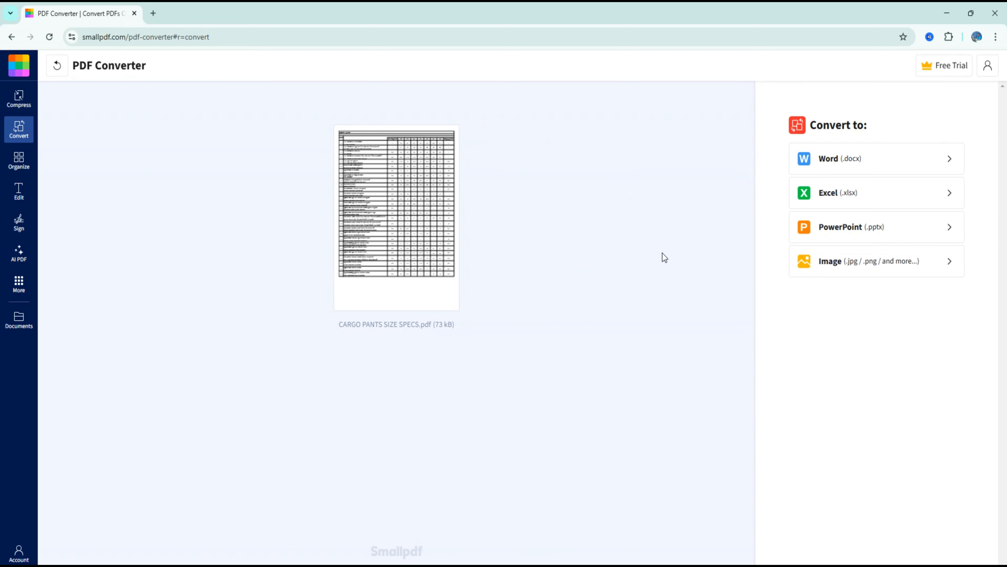
Convert the uploaded PDF to Excel (.xlsx), download the result and dismiss the promotional overlay.
left_click(952, 204)
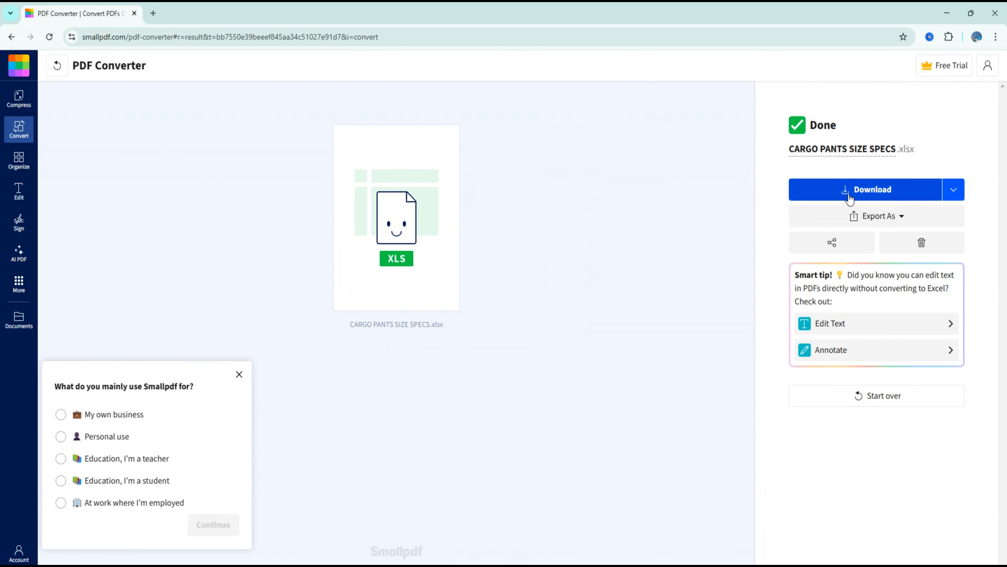
left_click(850, 193)
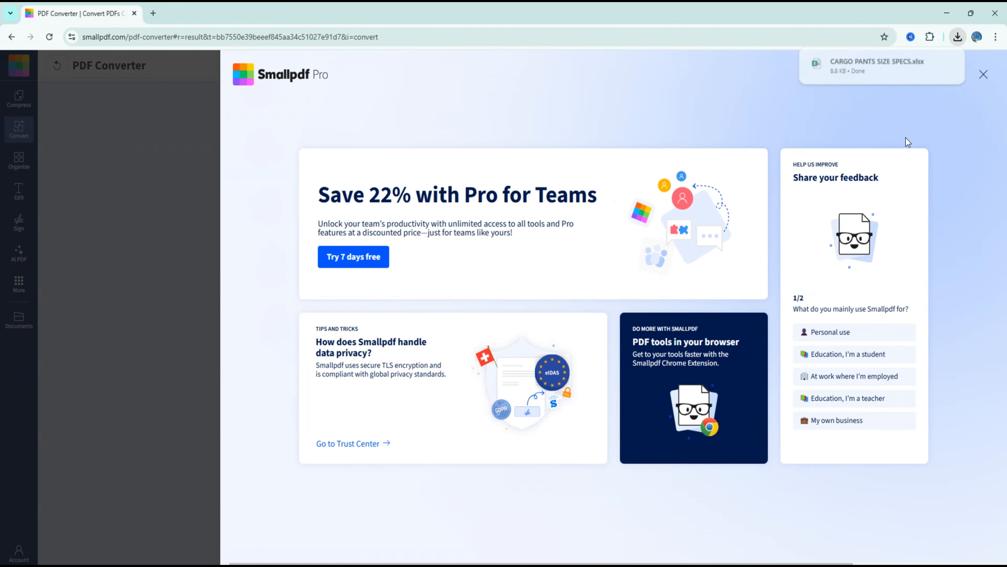
left_click(984, 83)
Locate the downloaded CARGO PANTS SIZE SPECS.xlsx in its folder, open it to check the converted table, and close it.
left_click(958, 37)
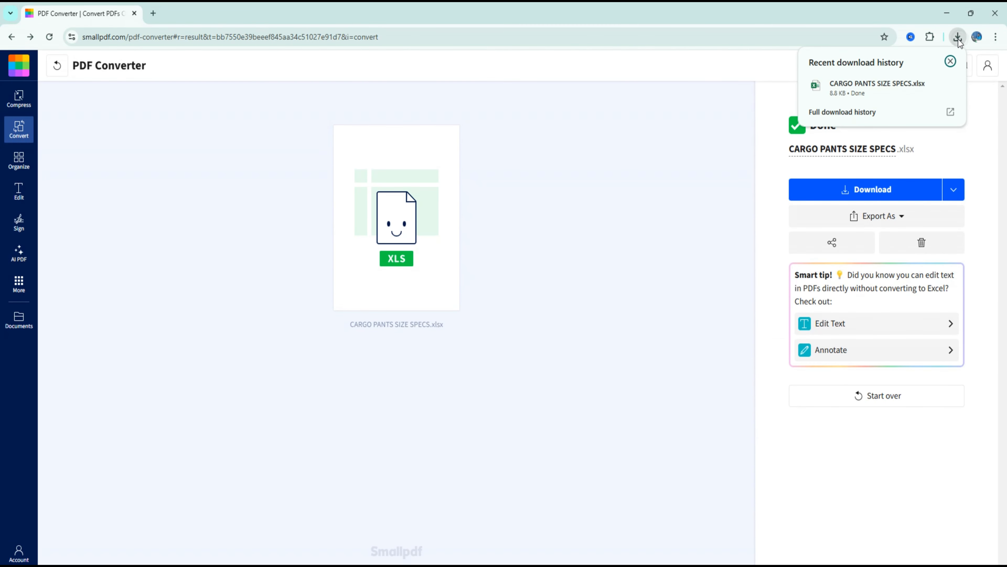
left_click(930, 85)
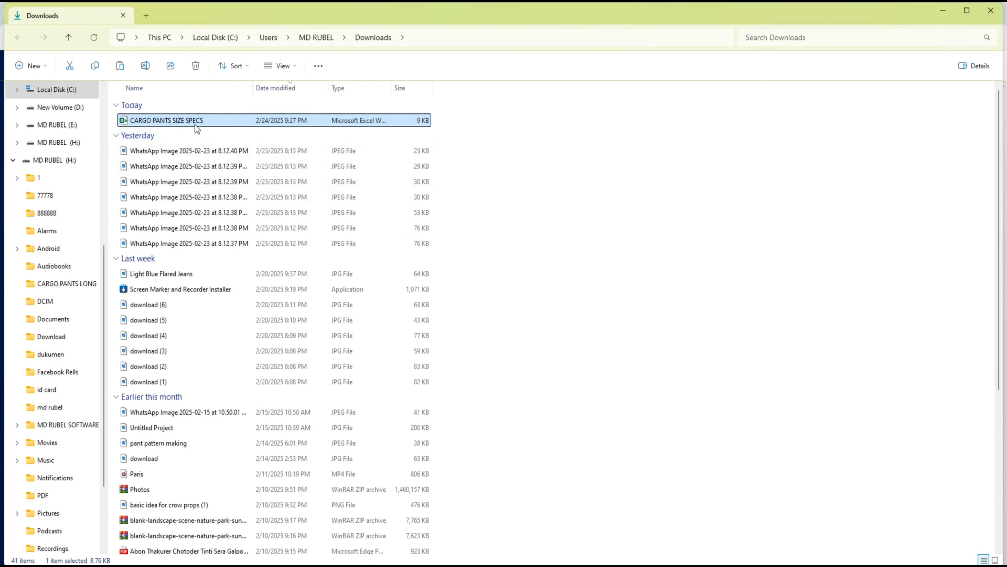
double_click(192, 120)
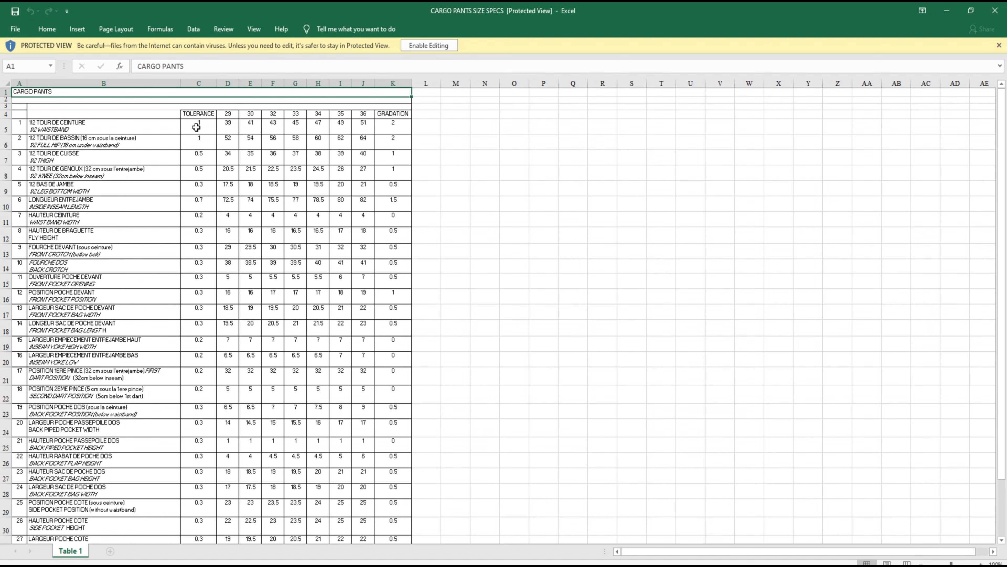
scroll(281, 294, "down", 4)
scroll(286, 256, "up", 4)
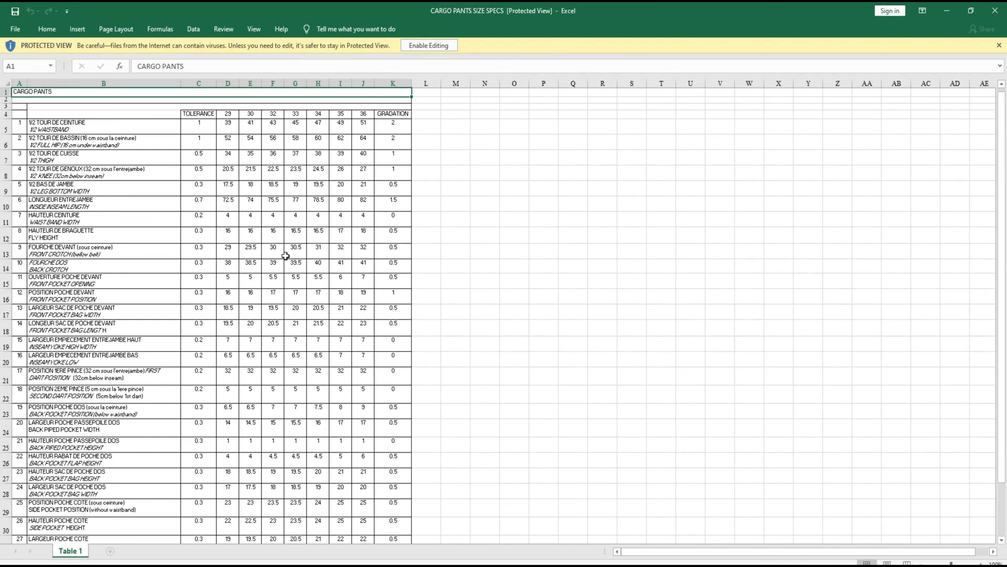
left_click(1002, 11)
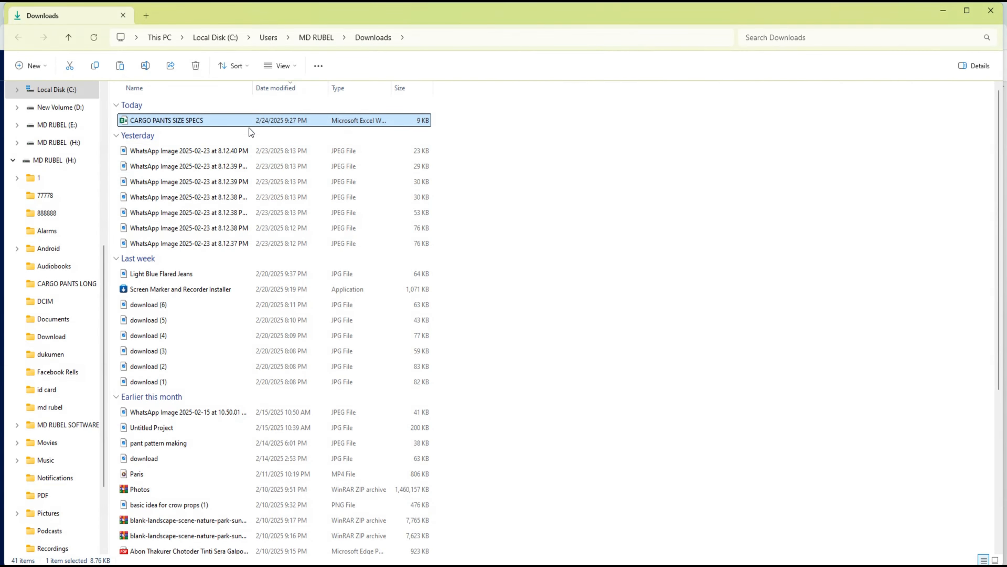
Move the CARGO PANTS SIZE SPECS workbook from Downloads into the cargo pant folder on the Desktop.
right_click(243, 119)
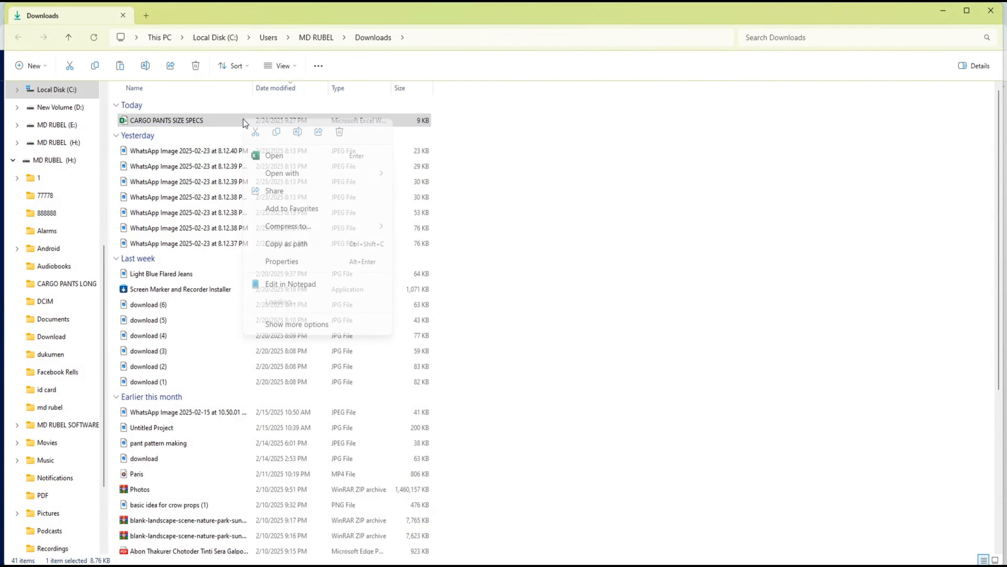
left_click(255, 132)
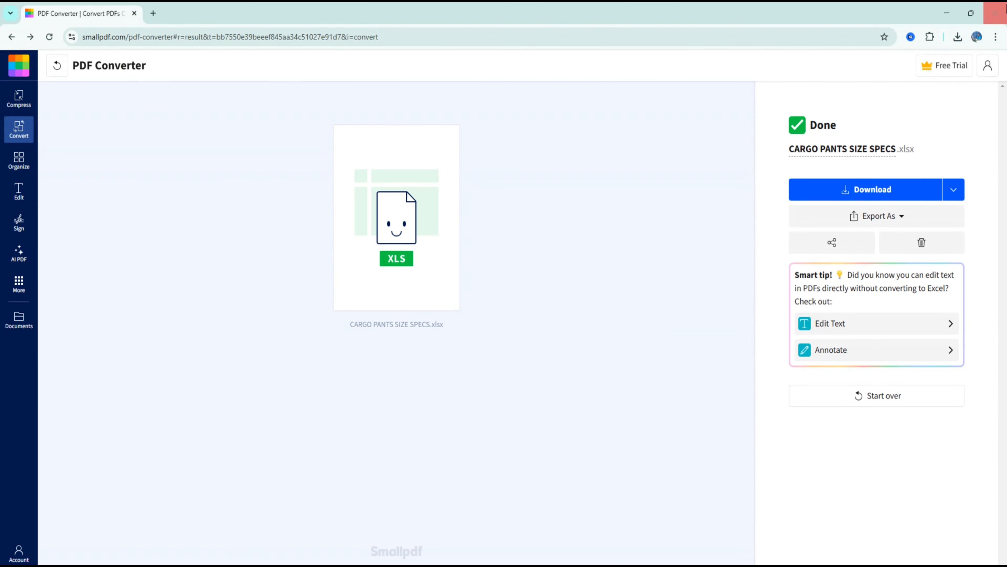
left_click(946, 12)
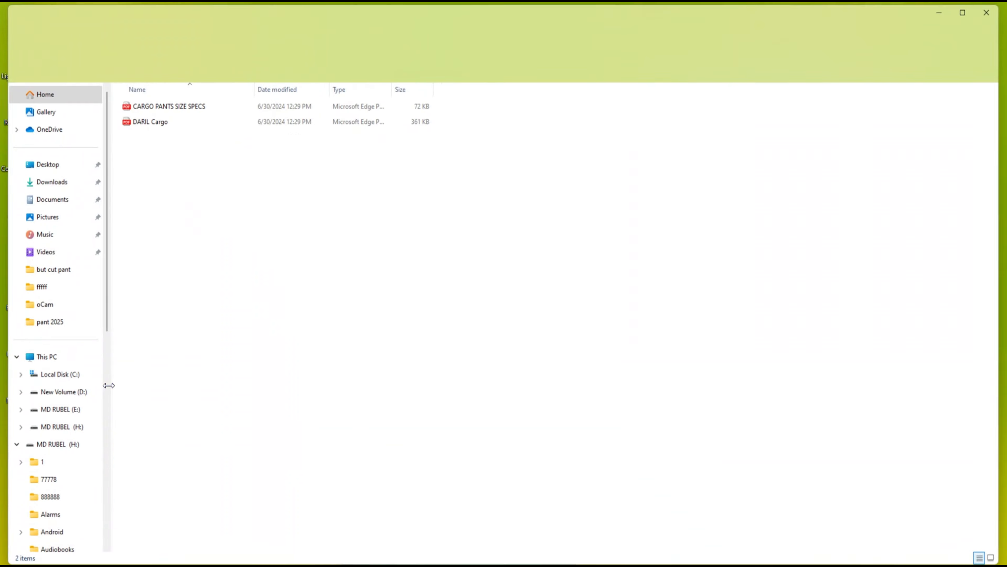
right_click(238, 211)
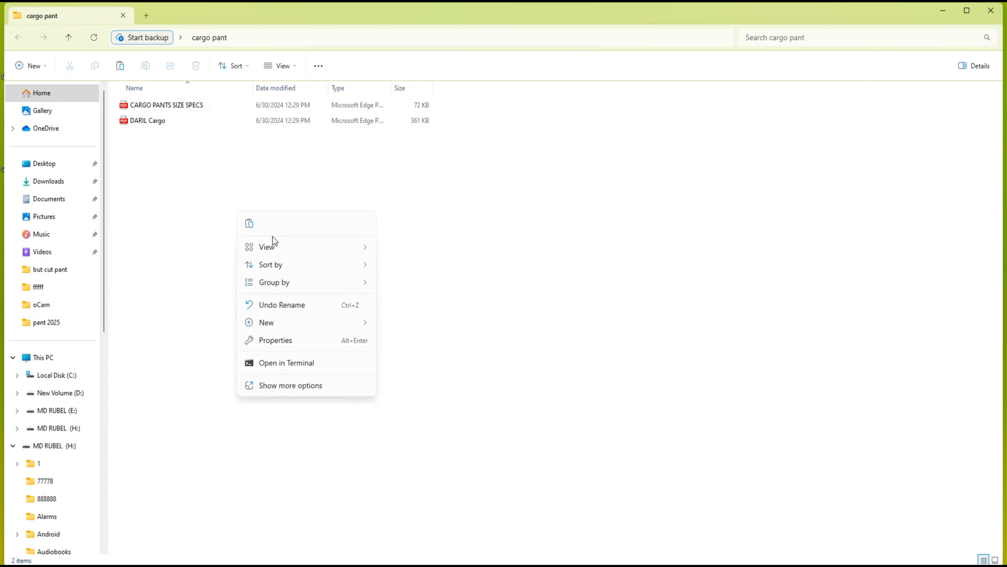
left_click(247, 223)
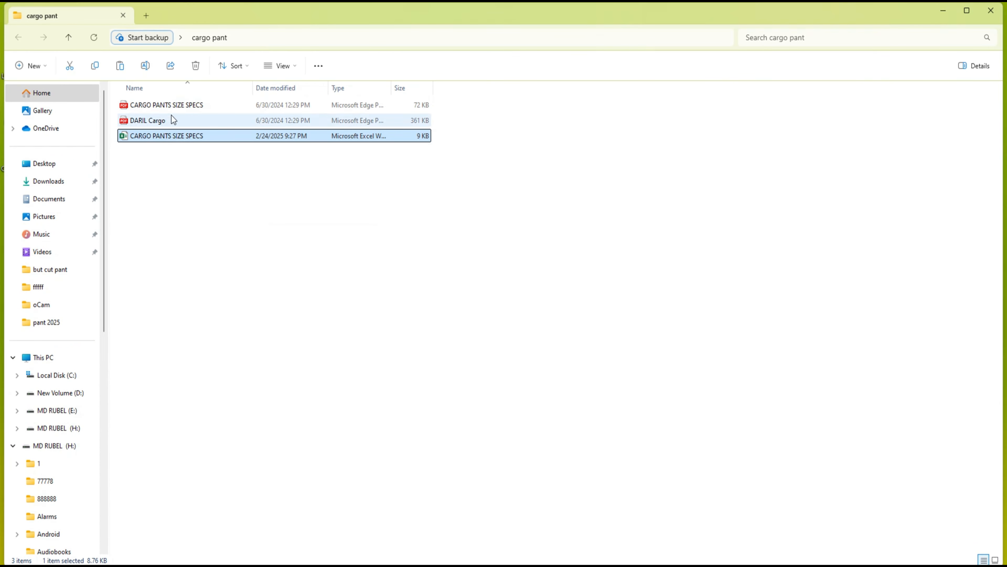
Open the original CARGO PANTS SIZE SPECS PDF, review its size table and close it.
double_click(180, 105)
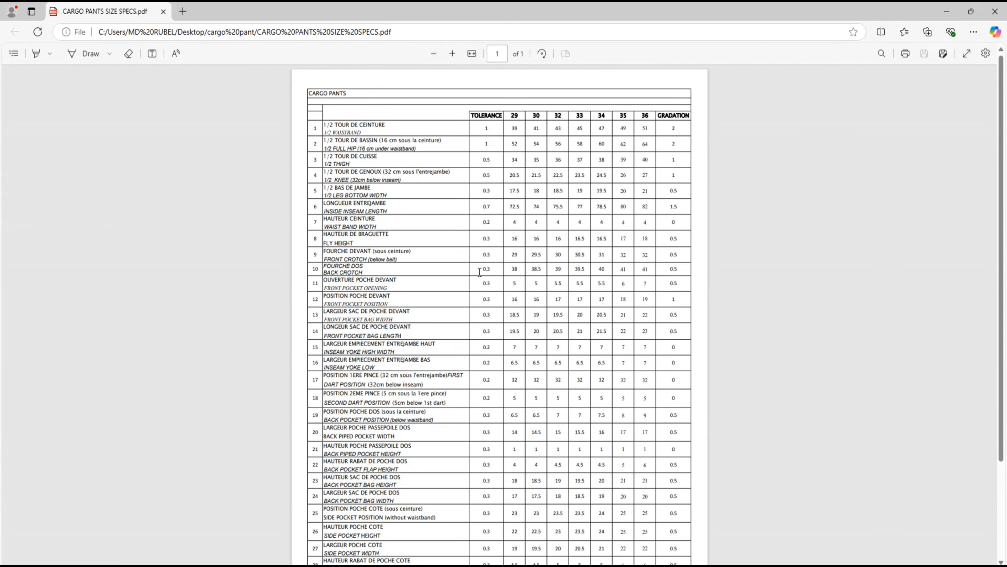
scroll(476, 276, "down", 3)
scroll(478, 276, "up", 3)
scroll(477, 276, "down", 3)
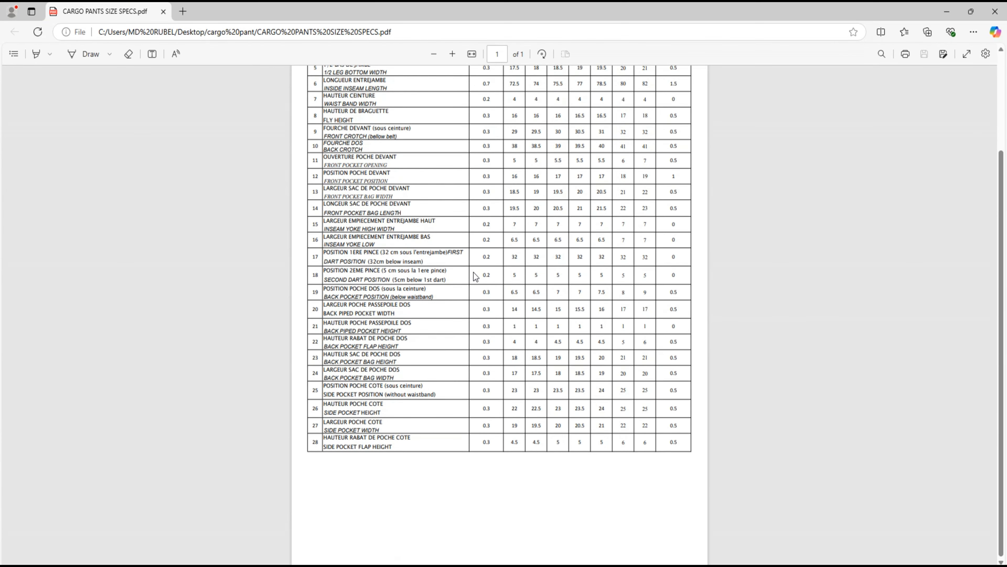
left_click(995, 11)
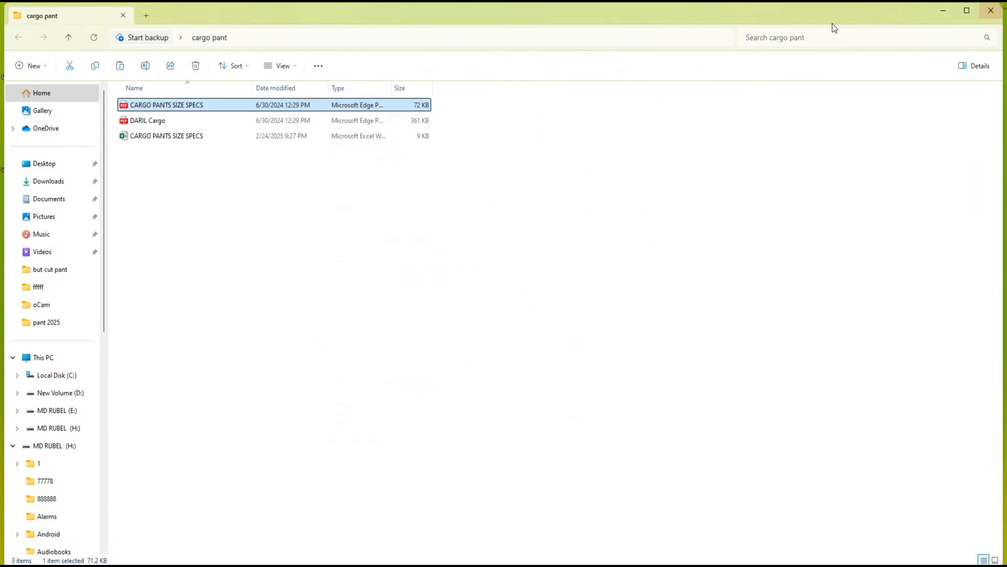
Open the CARGO PANTS SIZE SPECS Excel workbook from the cargo pant folder and enable editing.
double_click(167, 137)
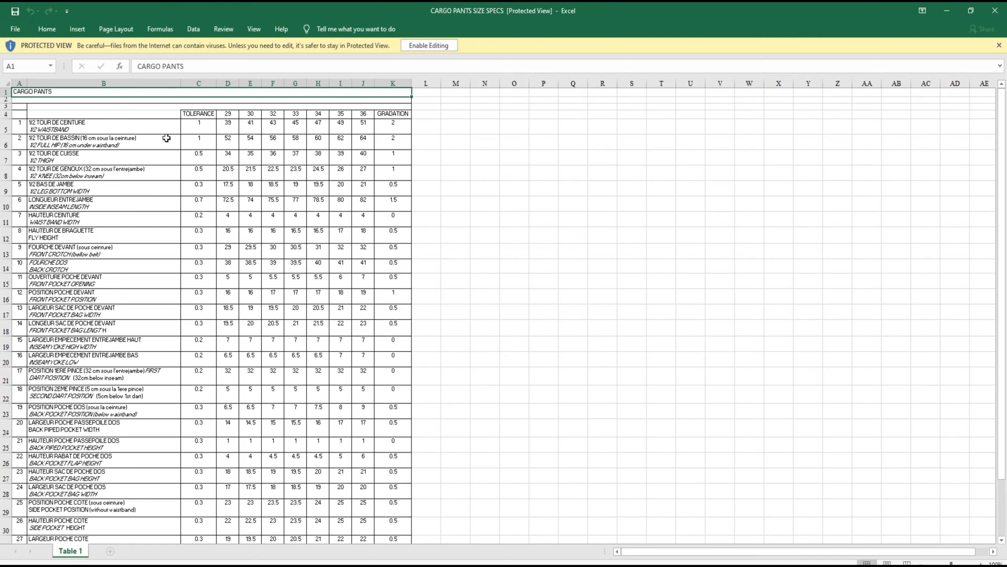
left_click(444, 46)
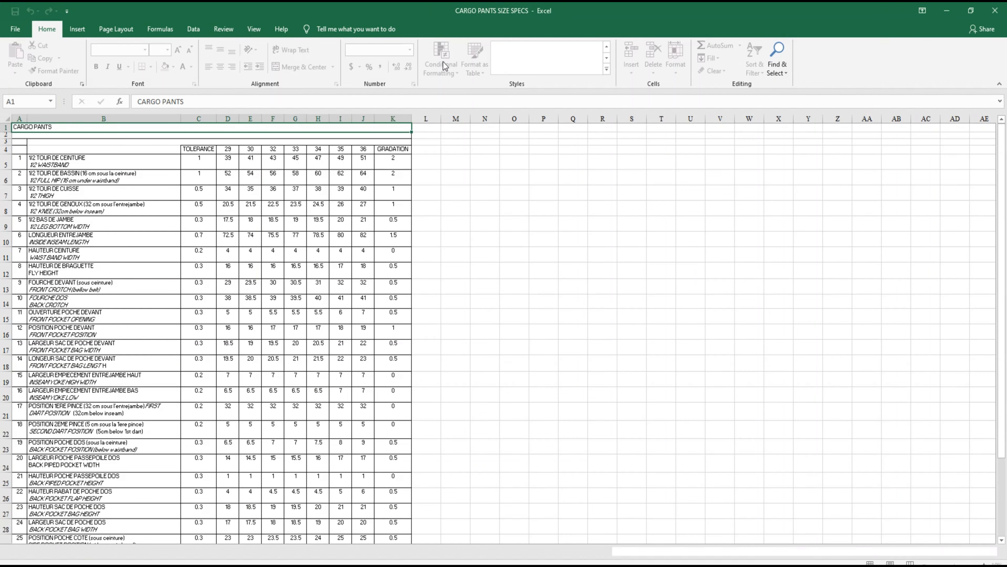
left_click(602, 285)
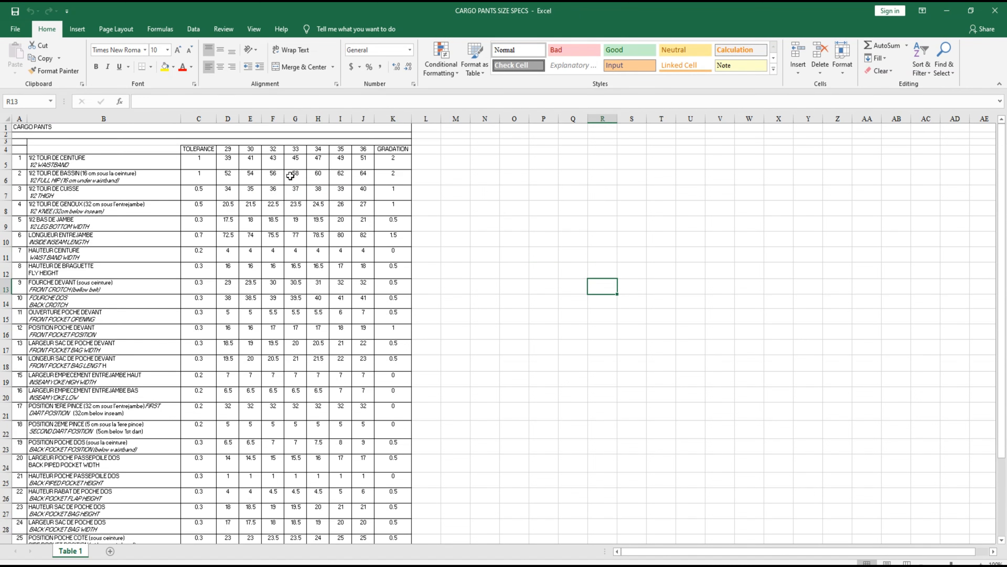
Set the font size of the entire worksheet to 16.
left_click(7, 120)
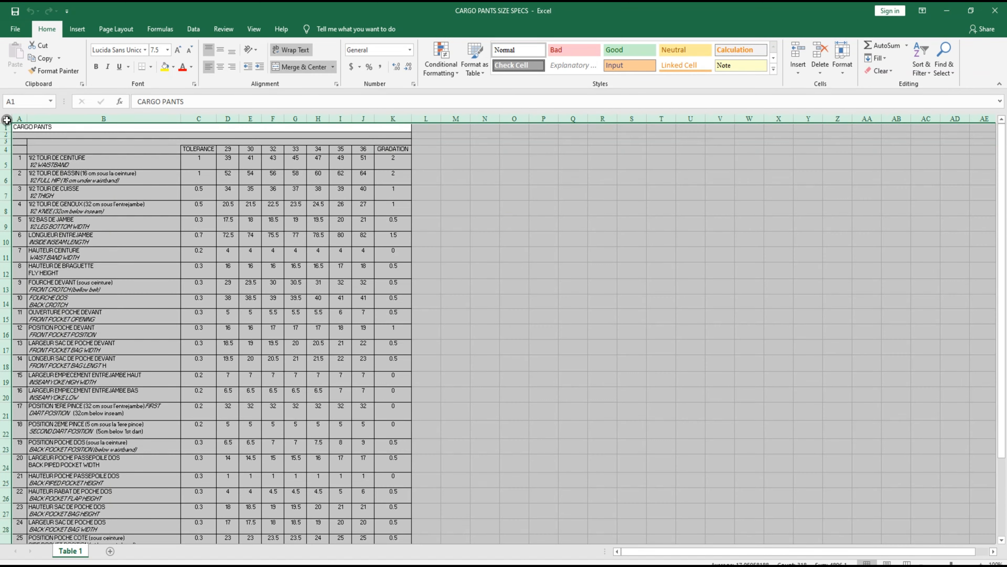
left_click(168, 50)
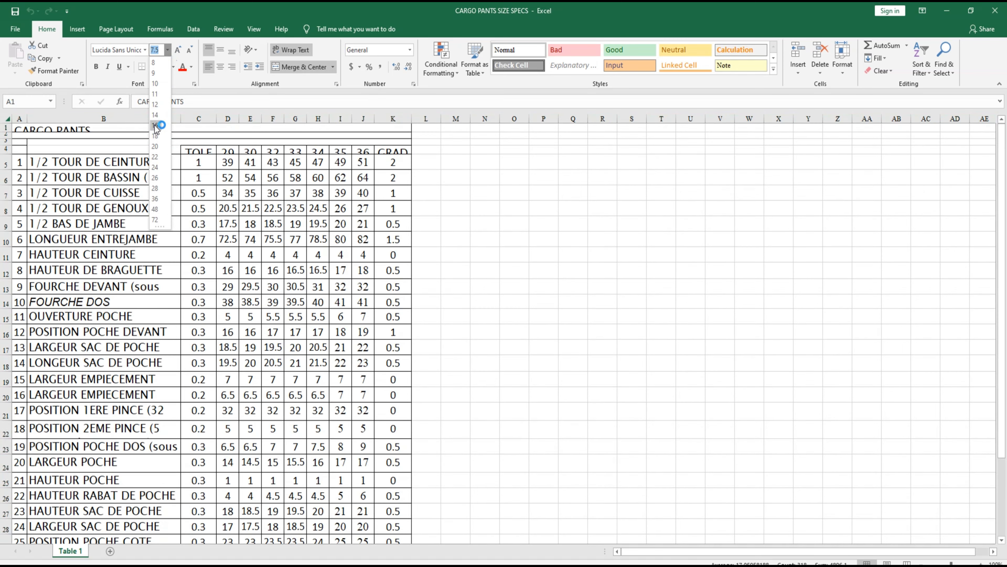
left_click(156, 127)
left_click(650, 288)
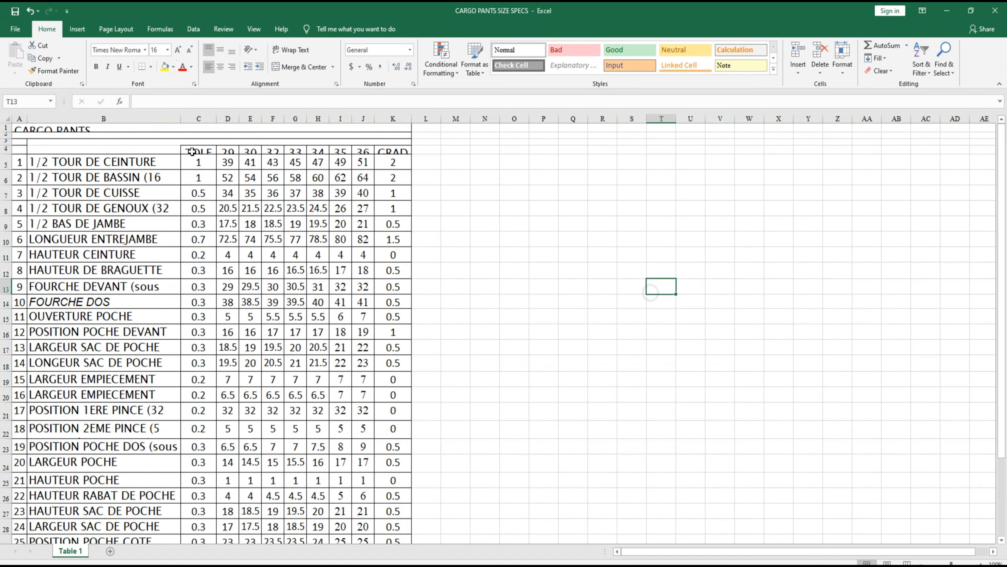
Narrow column B slightly and look through the whole size table.
left_click_drag(180, 119, 179, 119)
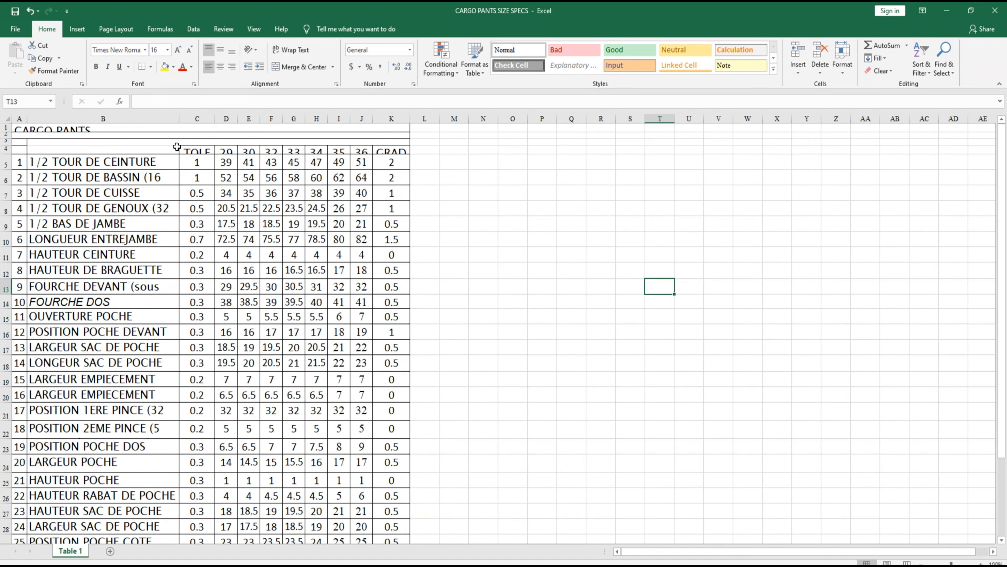
scroll(140, 246, "down", 5)
scroll(106, 153, "up", 5)
Make all text in the worksheet bold.
left_click(7, 119)
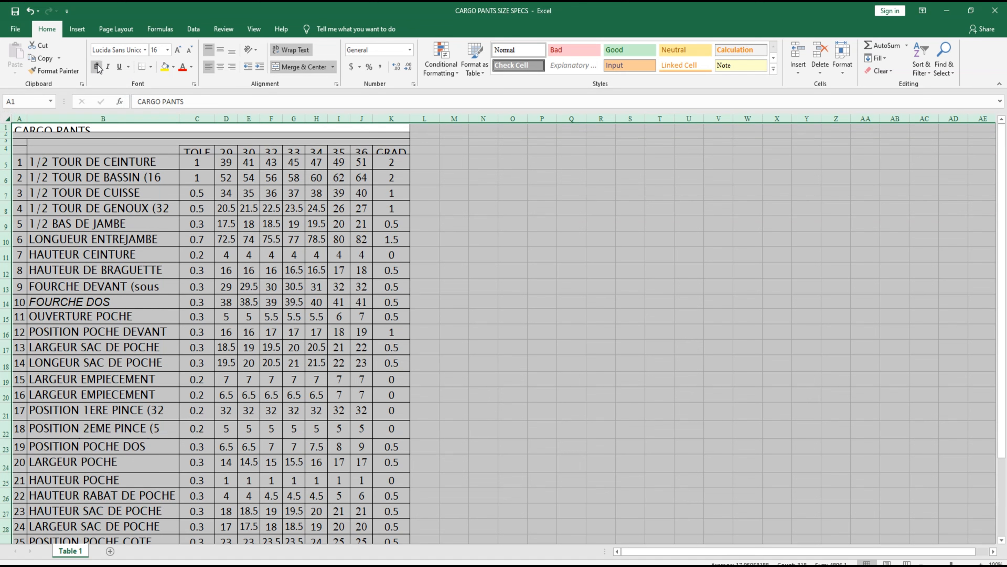
left_click(98, 68)
left_click(425, 362)
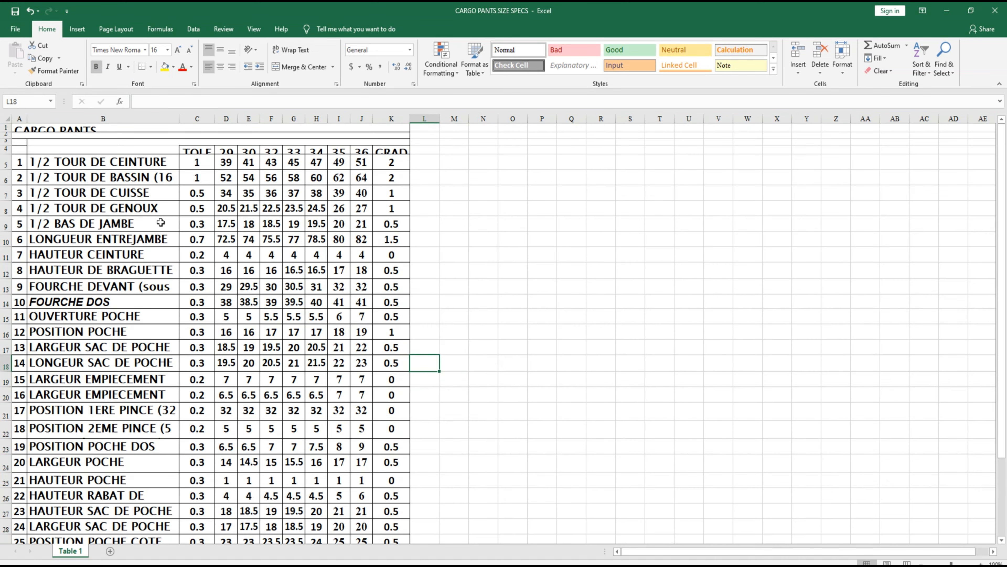
Set the font size of the entire worksheet to 11 and check the table down to its last row.
left_click(168, 50)
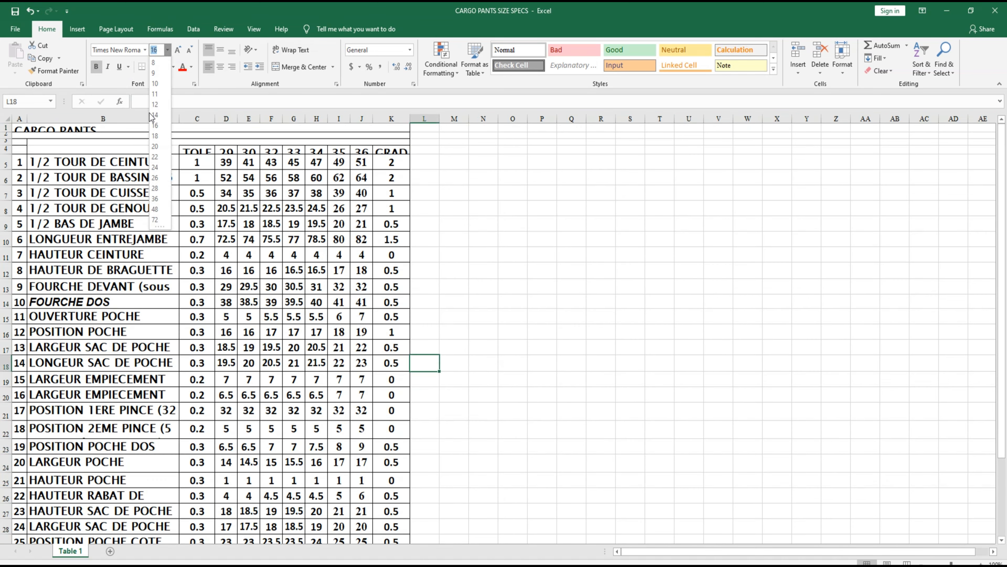
left_click(156, 112)
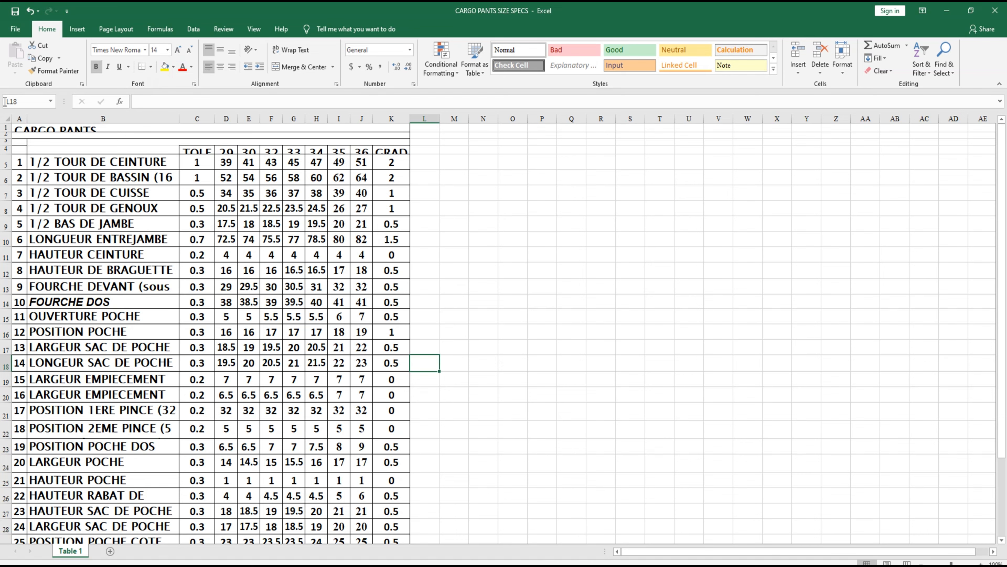
left_click(6, 119)
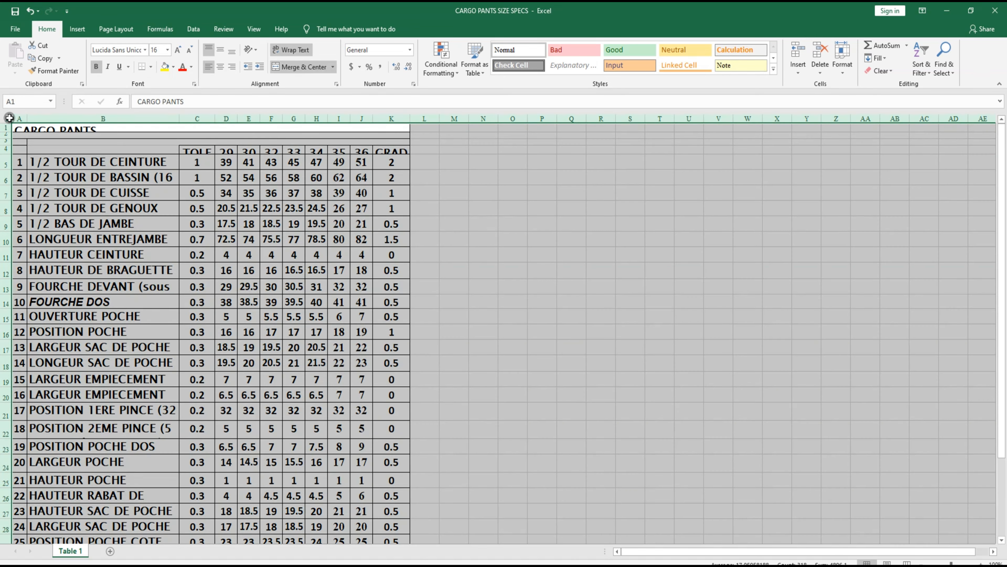
left_click(167, 51)
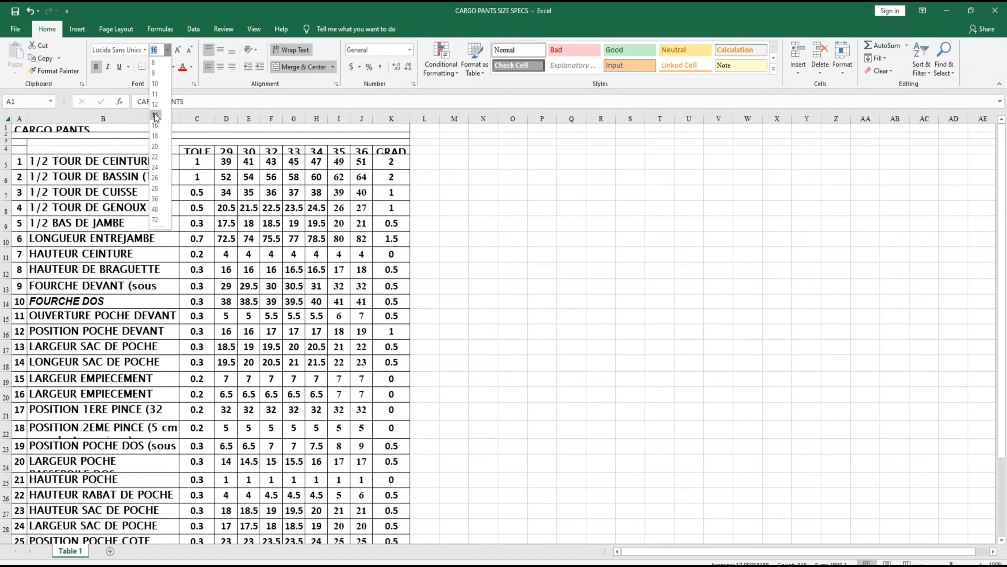
left_click(159, 97)
left_click(686, 346)
scroll(552, 355, "down", 7)
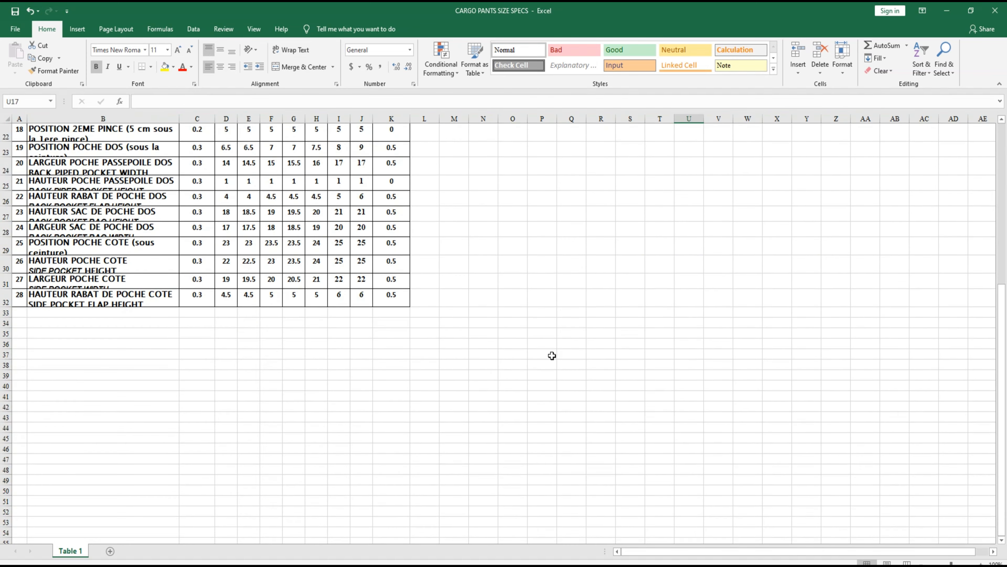
Set the row height of the entire worksheet to 20.
scroll(551, 356, "up", 6)
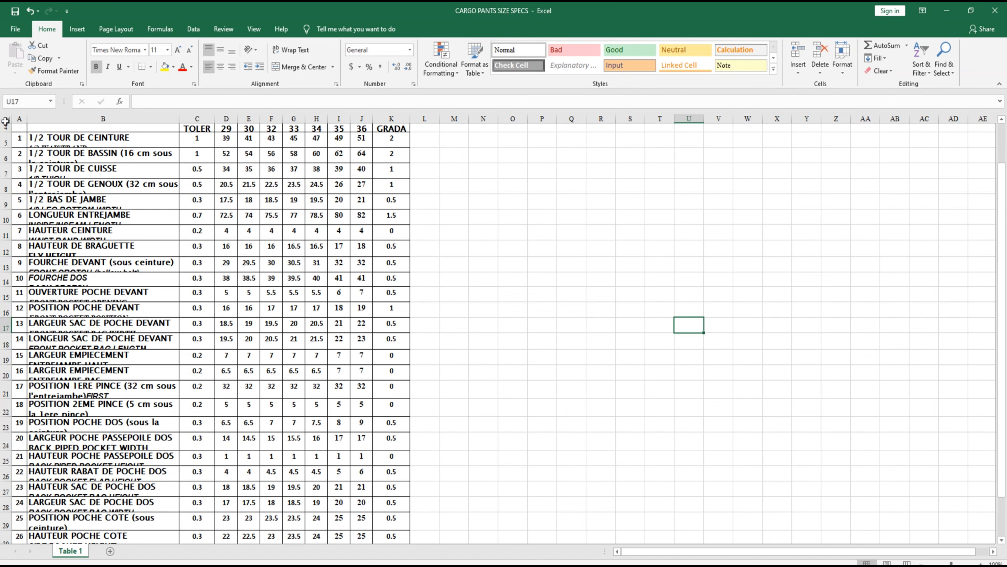
left_click(5, 119)
right_click(111, 173)
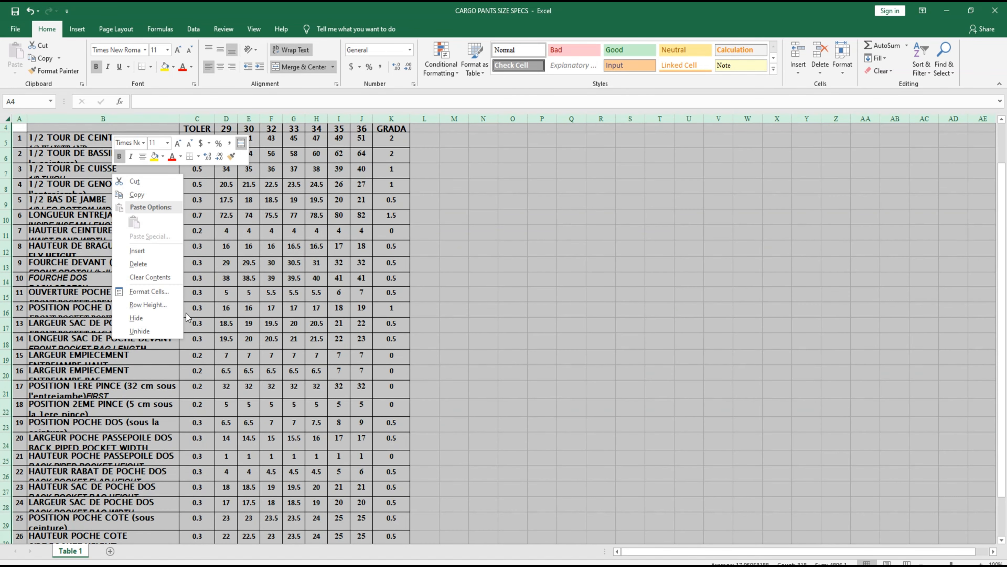
left_click(145, 304)
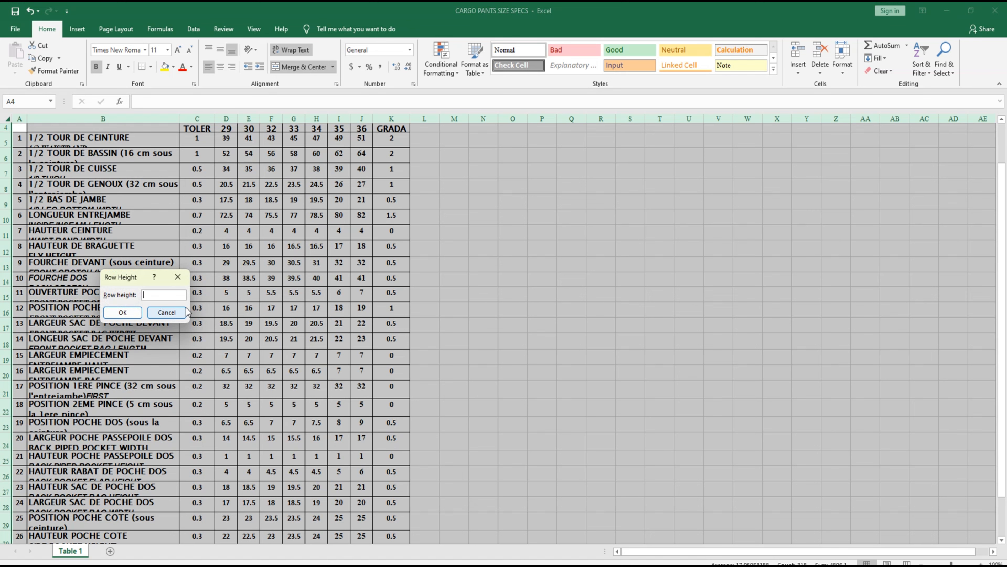
type("20")
key("Return")
Increase the row height of the entire worksheet further to make room for the two-line measurement descriptions.
right_click(176, 283)
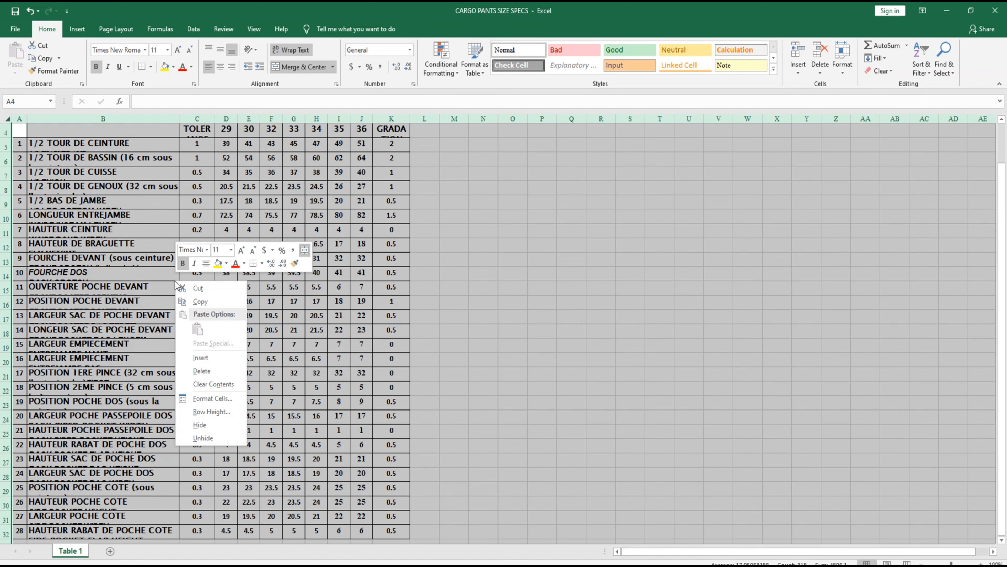
left_click(211, 409)
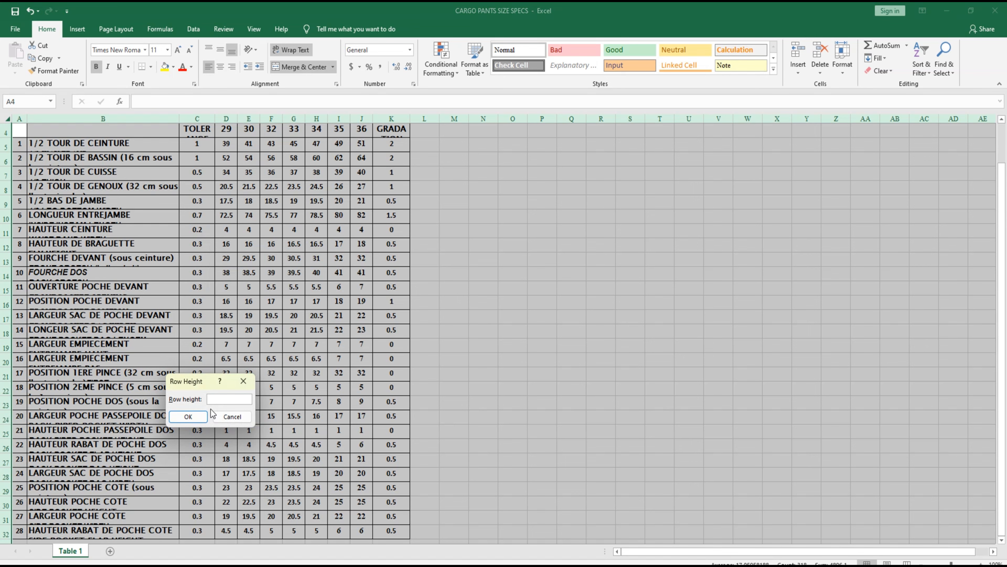
key("Return")
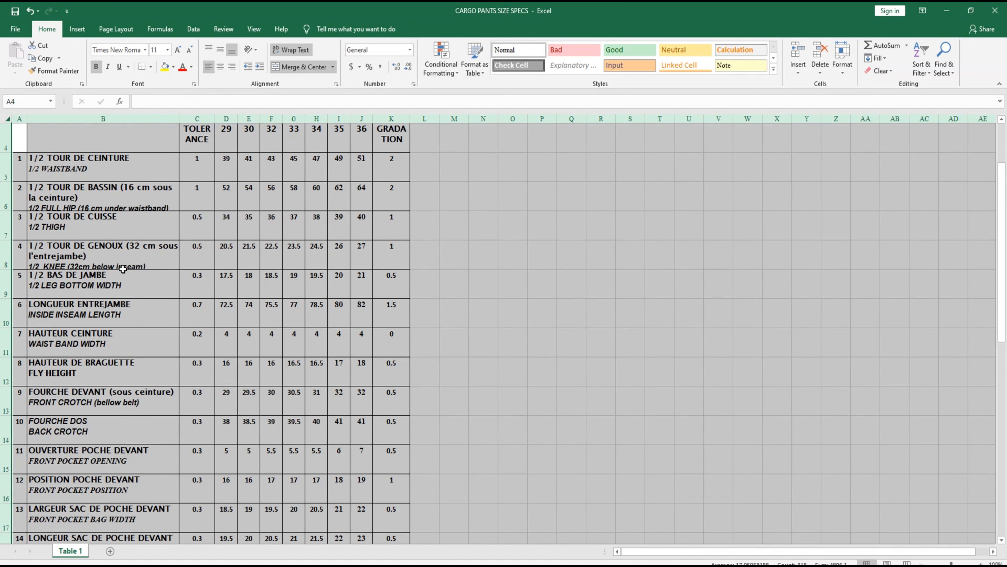
left_click(601, 313)
scroll(301, 359, "up", 1)
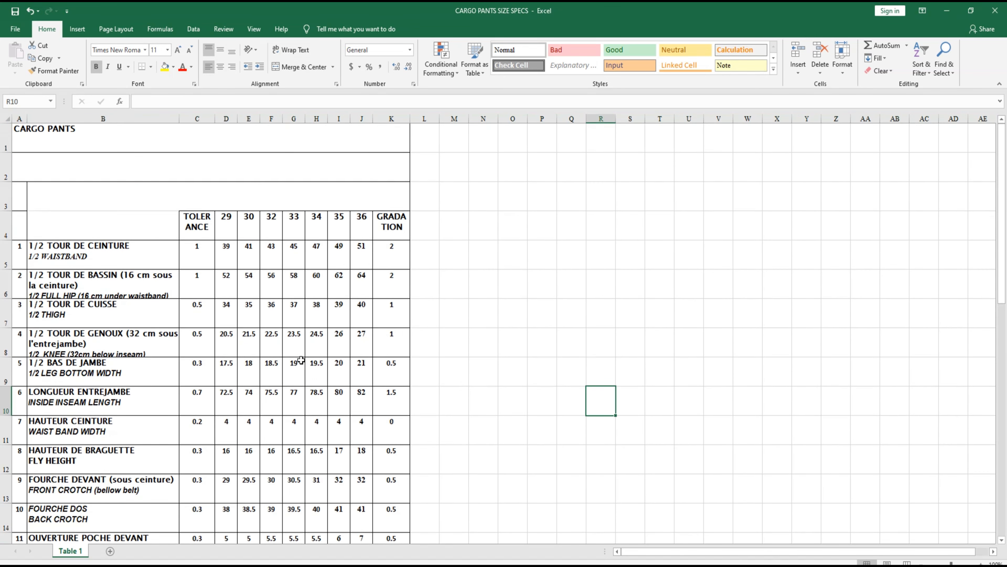
Widen column B to roughly twice its width and turn off text wrapping for the descriptions in B5 and B6.
left_click_drag(177, 120, 344, 119)
left_click(99, 296)
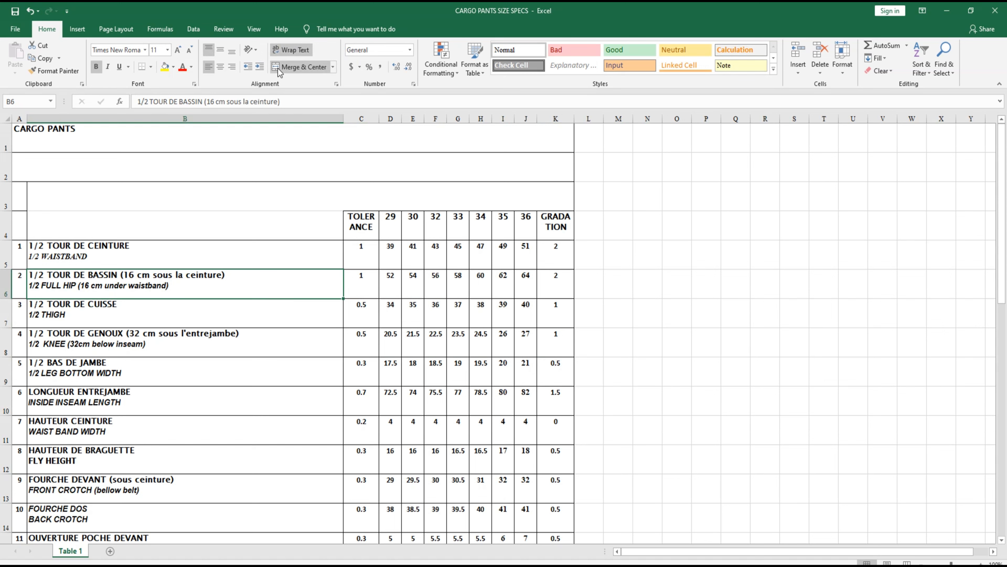
left_click(285, 52)
left_click(147, 251)
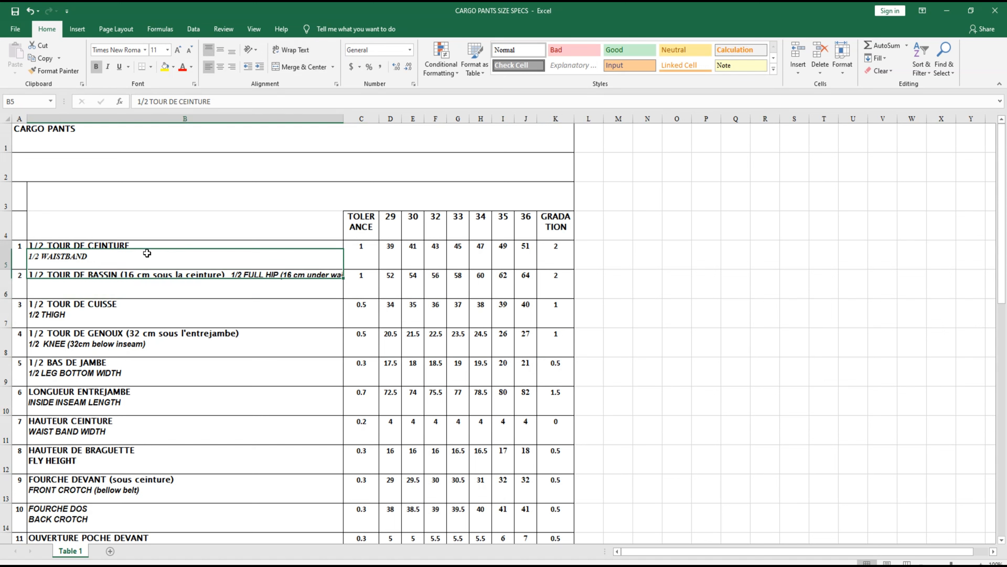
left_click(280, 52)
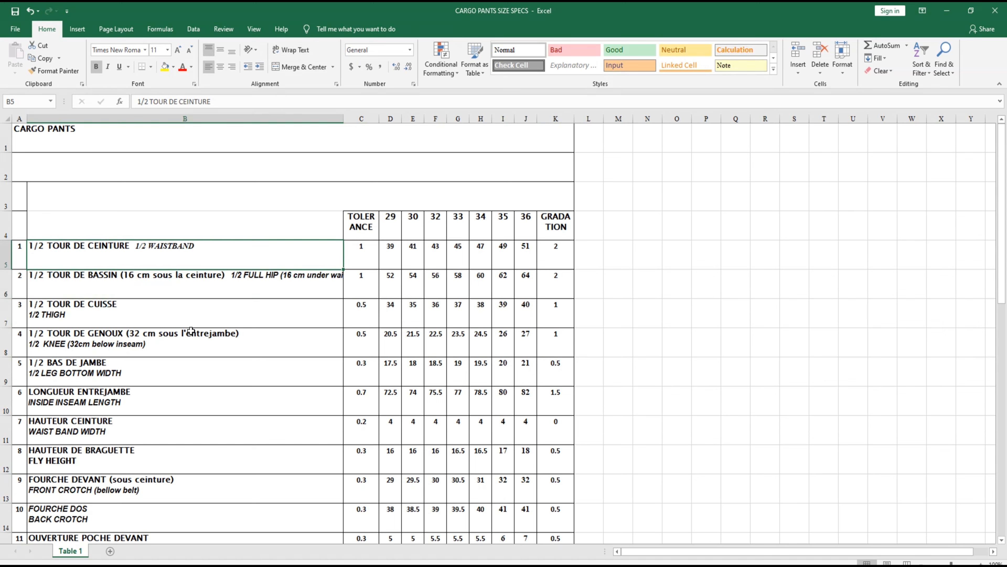
Turn off text wrapping for each measurement description in B7 through B32, one cell at a time.
left_click(151, 318)
left_click(291, 50)
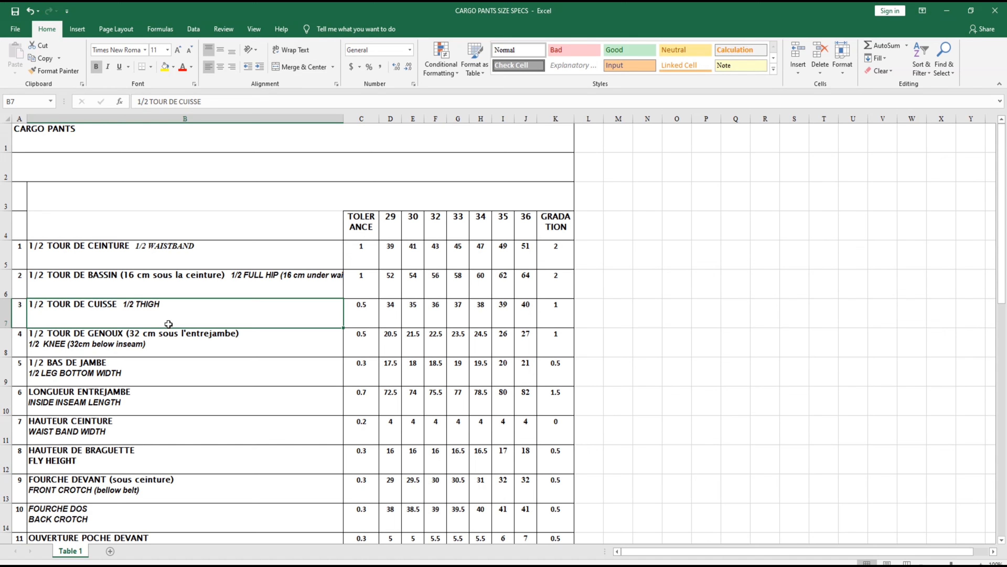
left_click(170, 338)
left_click(292, 51)
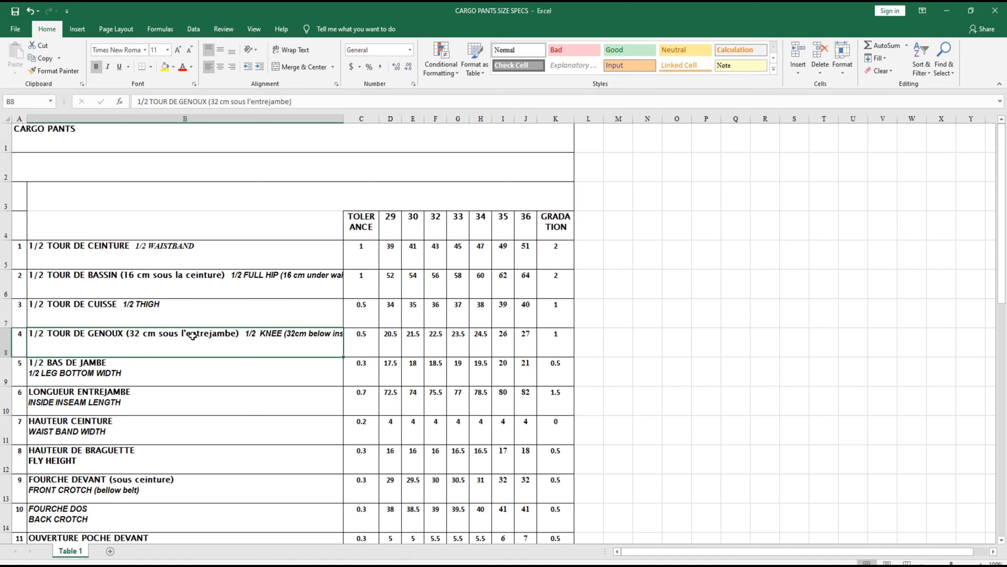
left_click(192, 359)
left_click(297, 51)
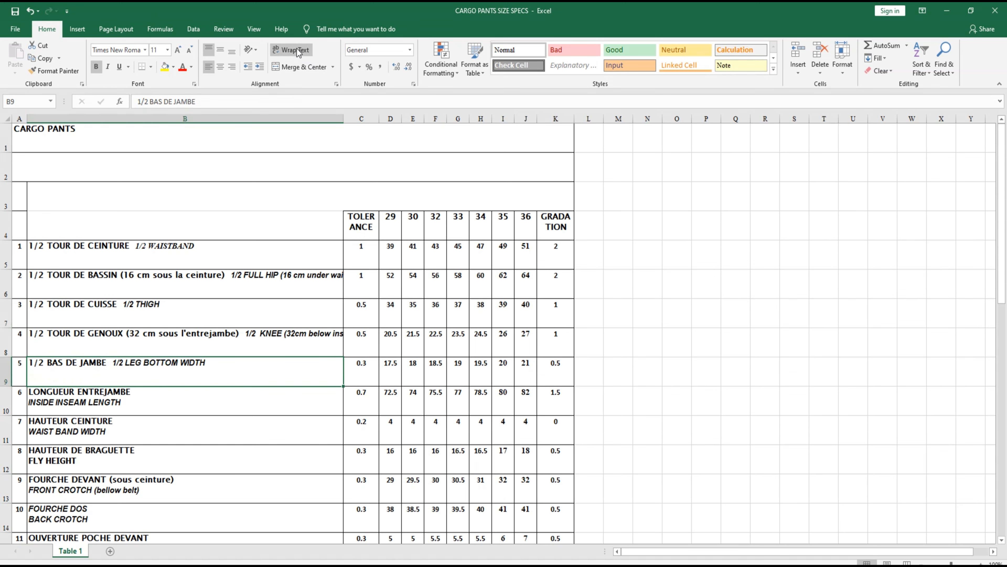
key("Down")
left_click(297, 48)
key("Down")
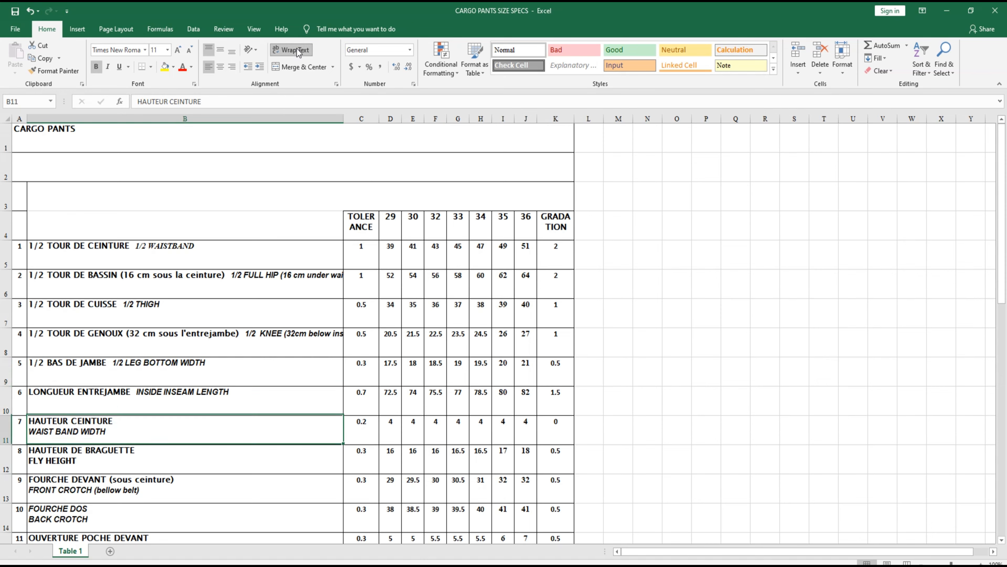
left_click(297, 48)
key("Down")
left_click(297, 48)
key("Down")
left_click(296, 48)
key("Down")
left_click(296, 48)
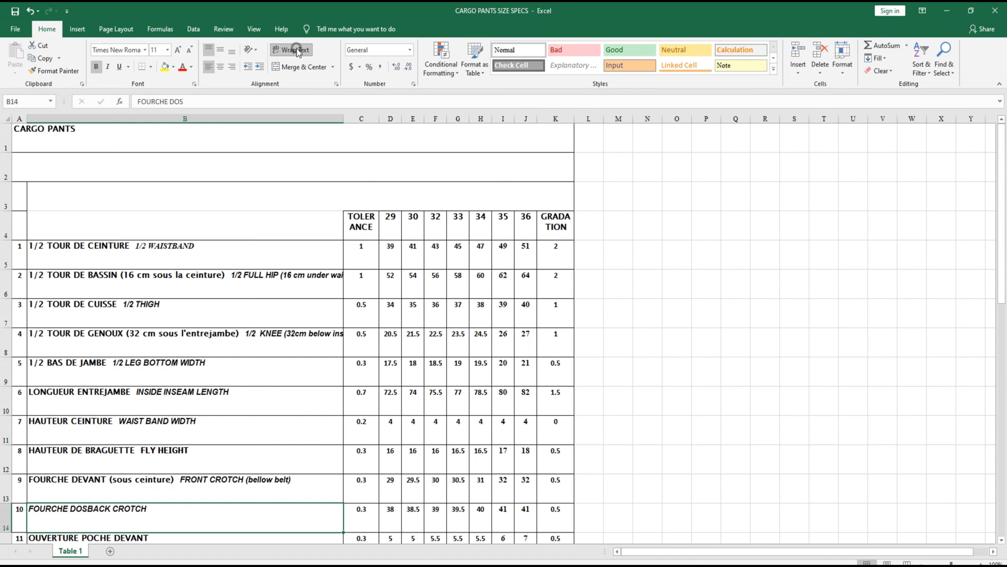
key("Down")
left_click(297, 48)
key("Down")
left_click(297, 48)
key("Down")
left_click(297, 48)
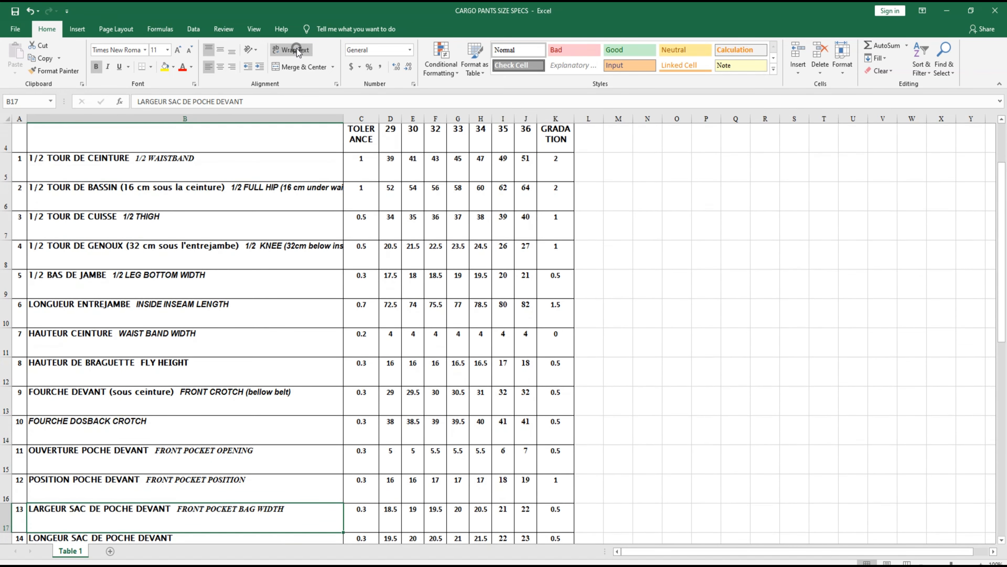
key("Down")
left_click(297, 48)
key("Down")
left_click(297, 48)
key("Down")
left_click(296, 48)
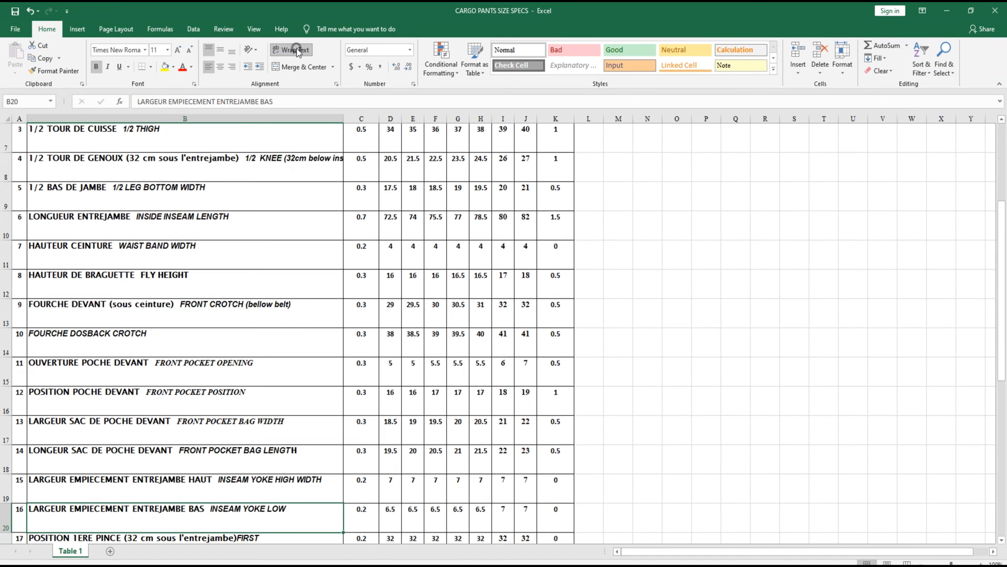
key("Down")
key("Down")
left_click(298, 49)
key("Down")
left_click(298, 50)
key("Down")
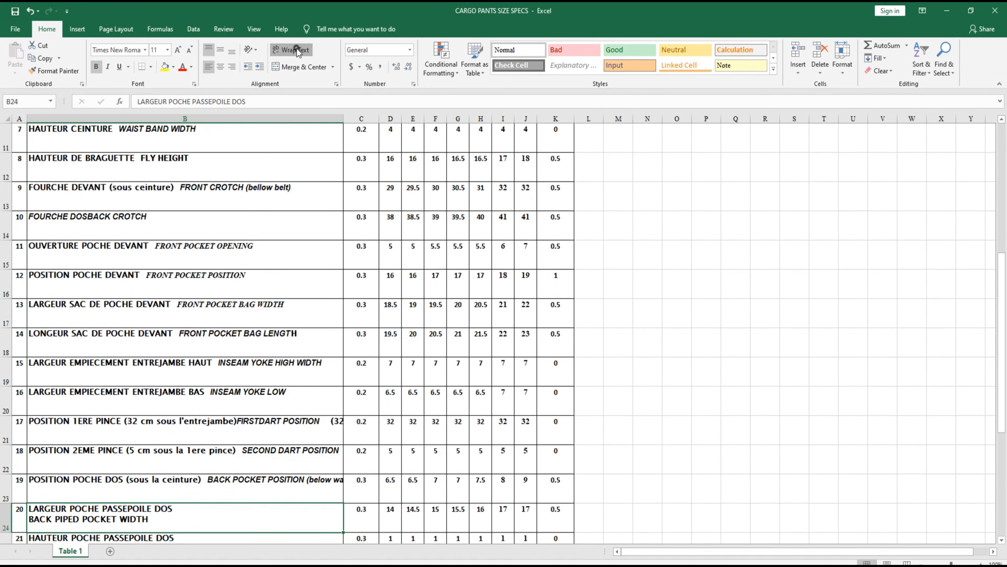
left_click(297, 49)
key("Down")
left_click(297, 49)
key("Down")
left_click(297, 50)
key("Down")
left_click(298, 50)
key("Down")
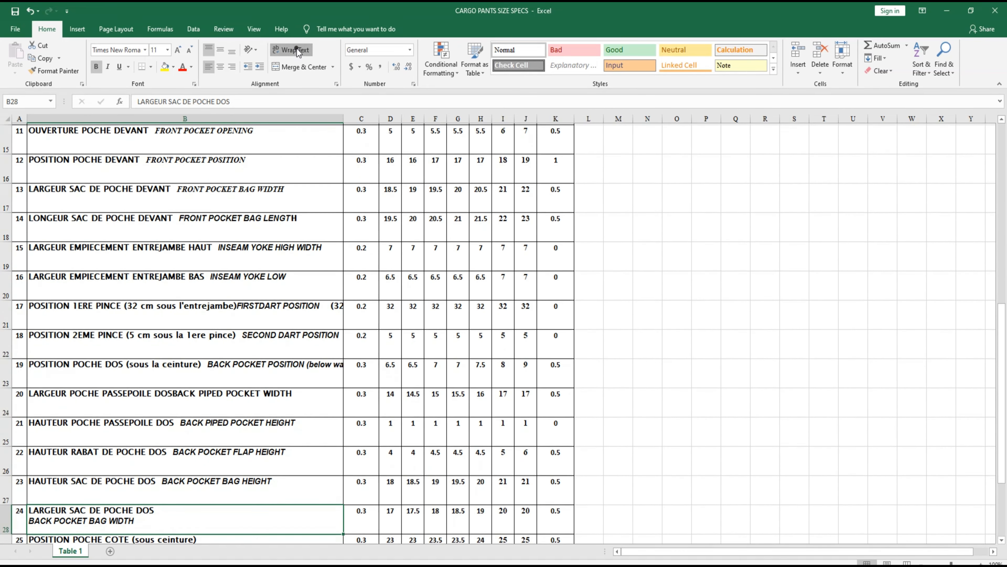
left_click(298, 50)
key("Down")
left_click(298, 50)
key("Down")
left_click(297, 49)
key("Down")
left_click(297, 50)
key("Down")
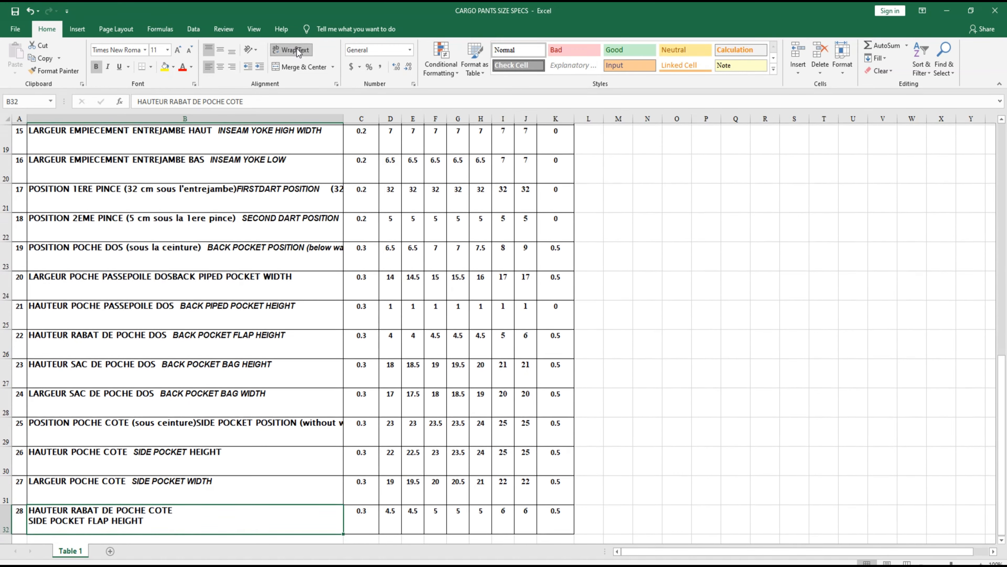
left_click(297, 50)
key("Down")
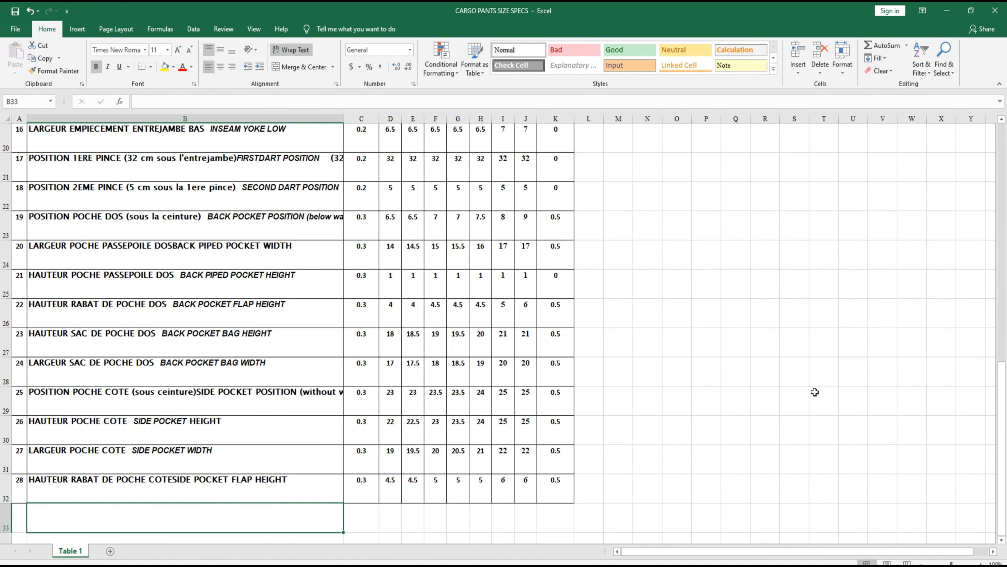
left_click(791, 387)
Widen column B further to fit the long single-line descriptions and check the table from its title to its last row.
scroll(555, 366, "up", 6)
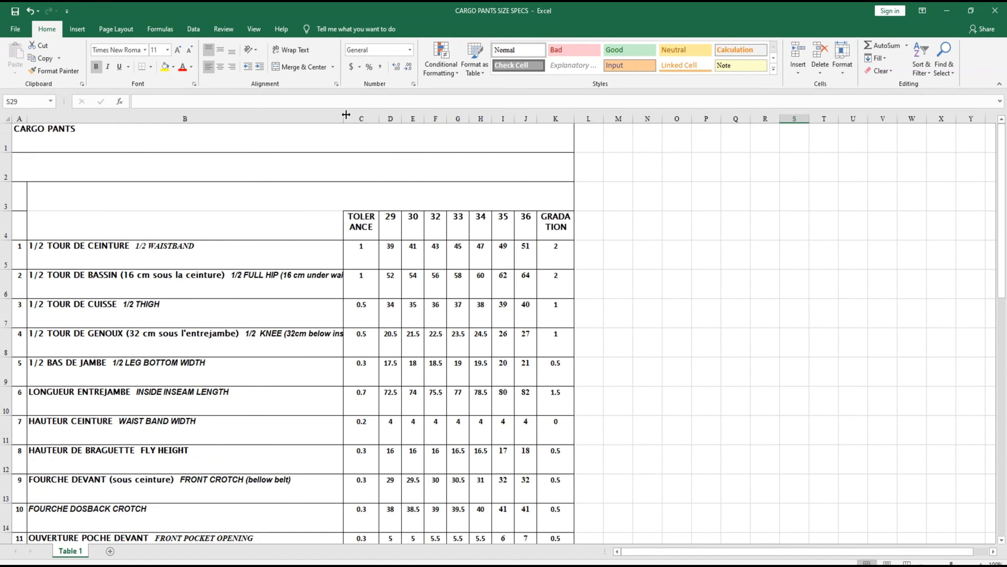
left_click_drag(342, 117, 406, 116)
scroll(753, 373, "down", 10)
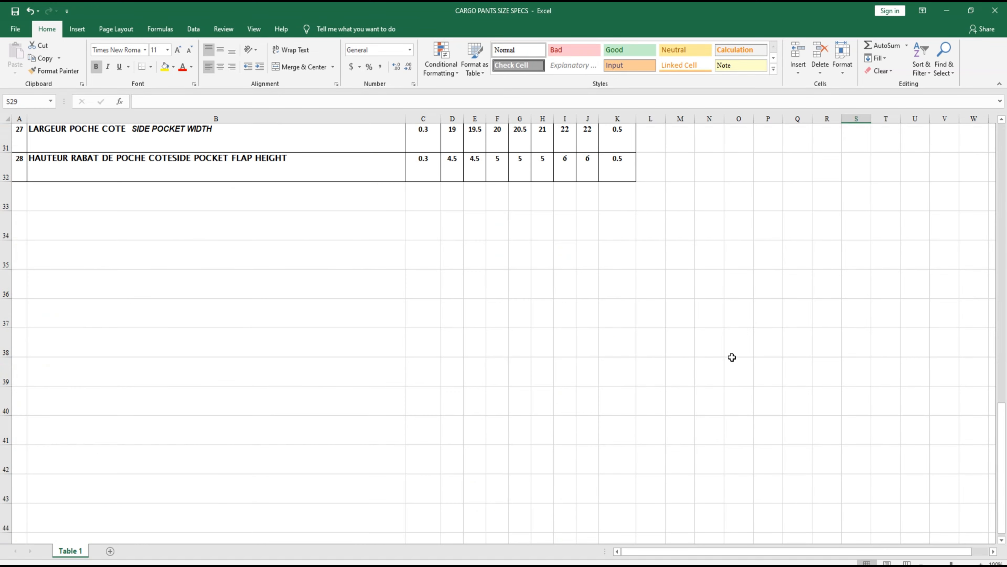
scroll(568, 358, "up", 10)
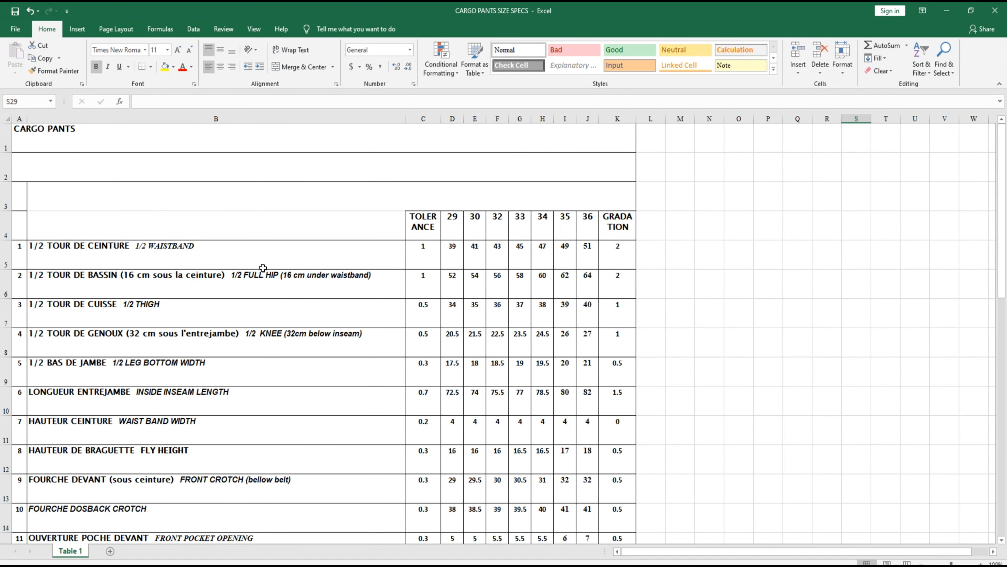
scroll(378, 346, "down", 10)
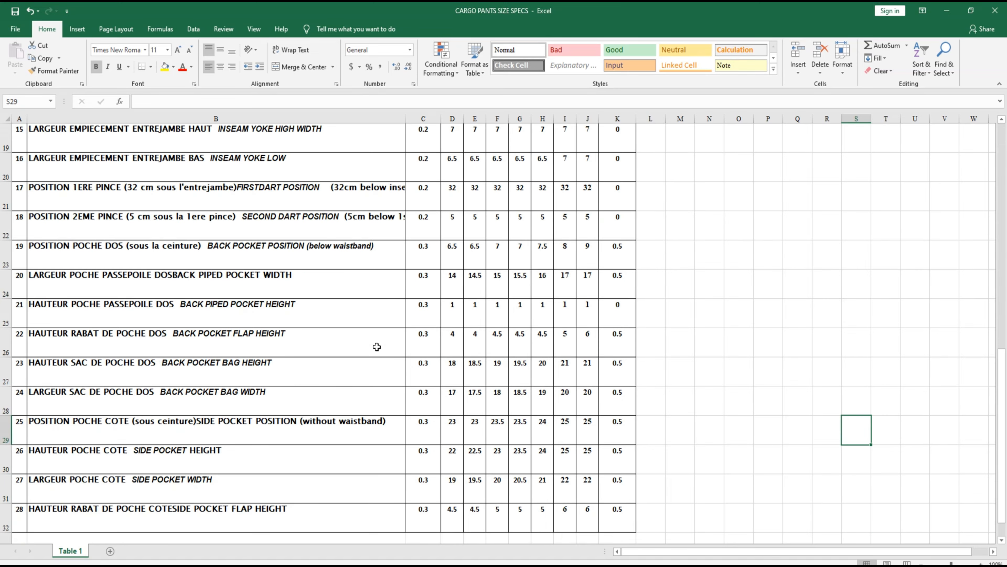
scroll(377, 345, "up", 10)
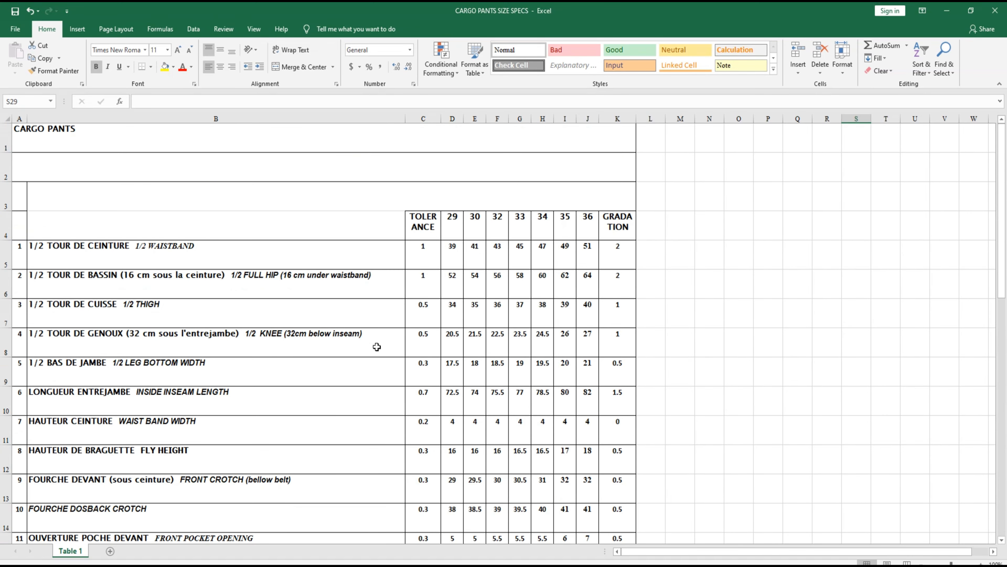